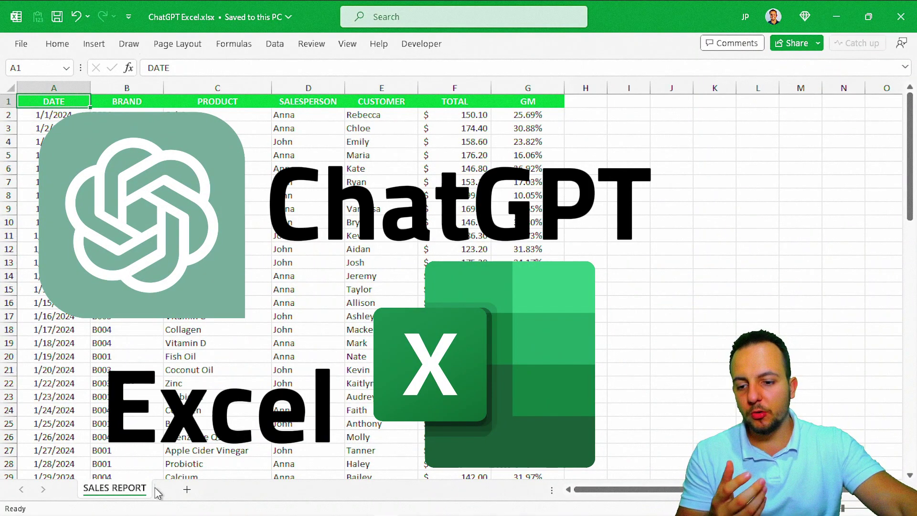
left_click(38, 506)
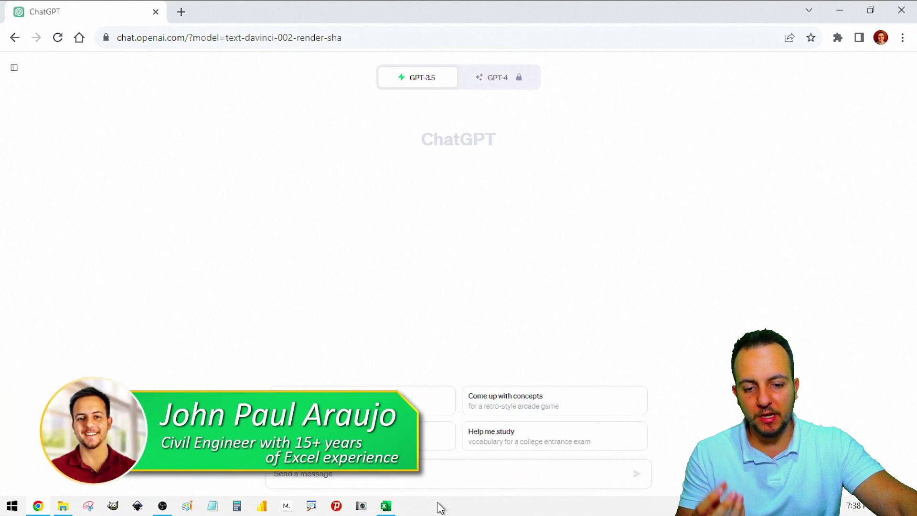
left_click(386, 506)
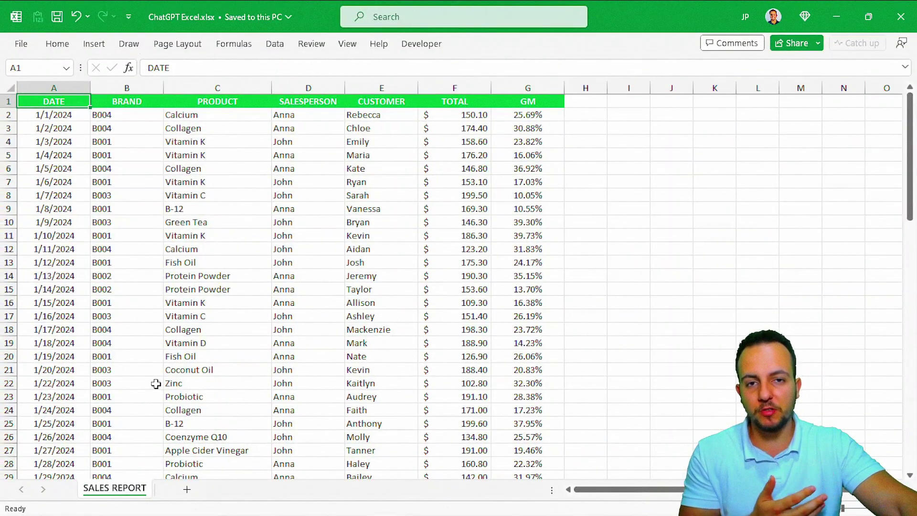
Look over the sales report's rows and each of its columns from DATE to GM
scroll(157, 384, "down", 20)
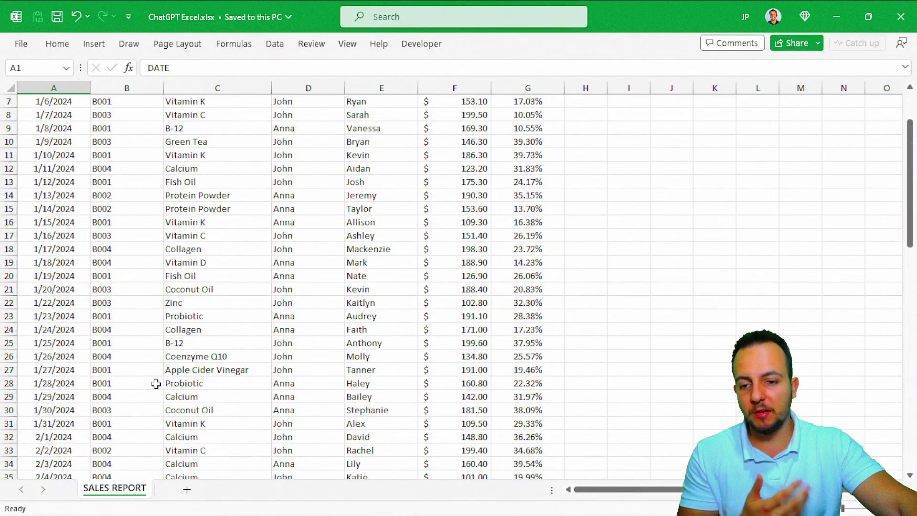
scroll(156, 383, "up", 20)
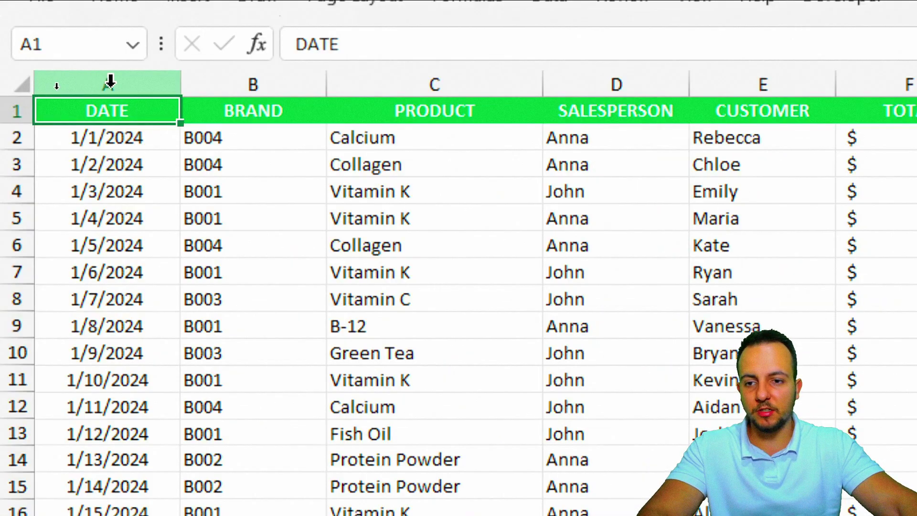
left_click(155, 82)
left_click(267, 84)
left_click(520, 82)
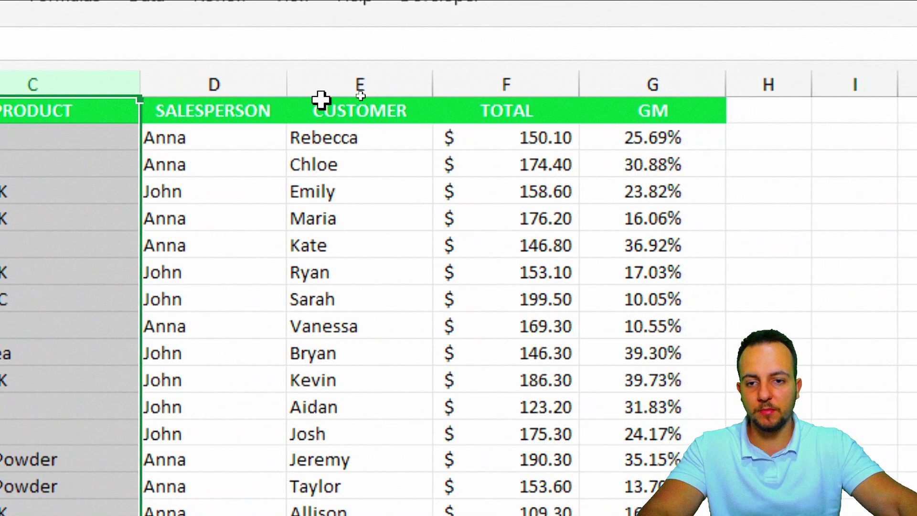
left_click(214, 85)
left_click(360, 85)
left_click(506, 85)
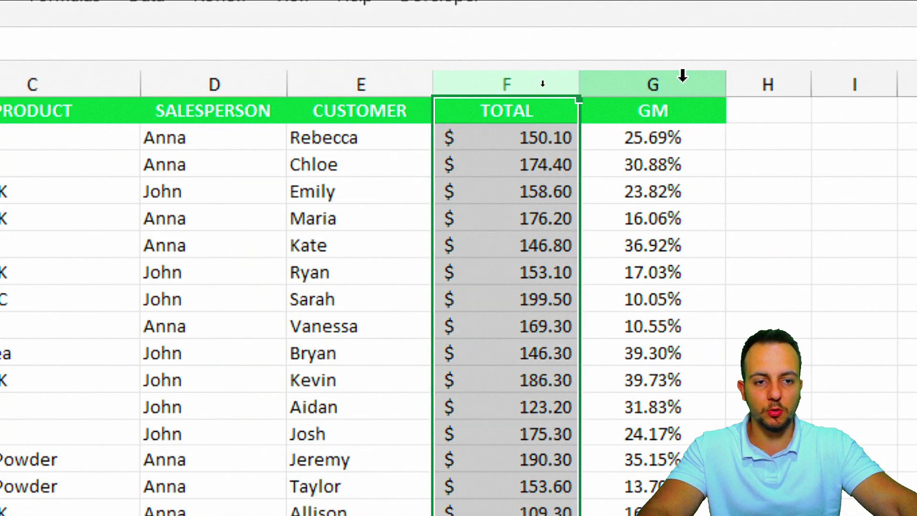
left_click(653, 85)
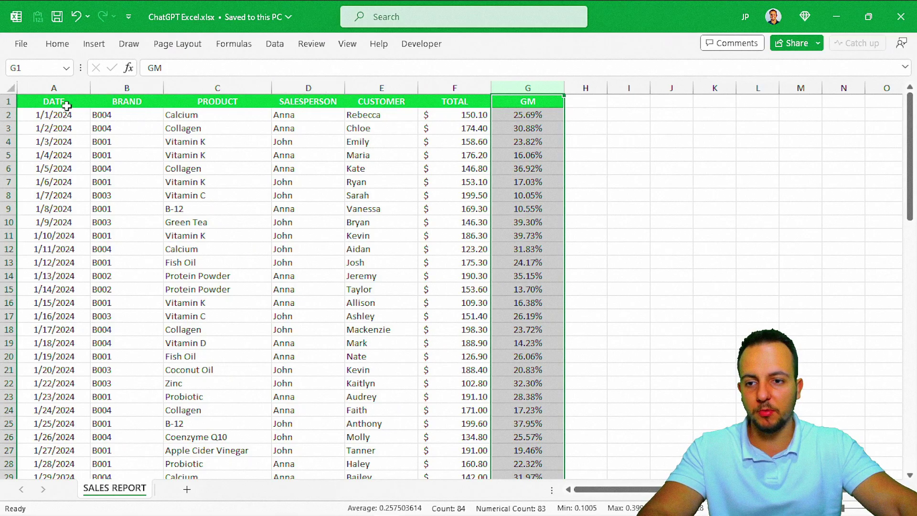
Copy the whole sales table including its headers, A1:G84
left_click(69, 102)
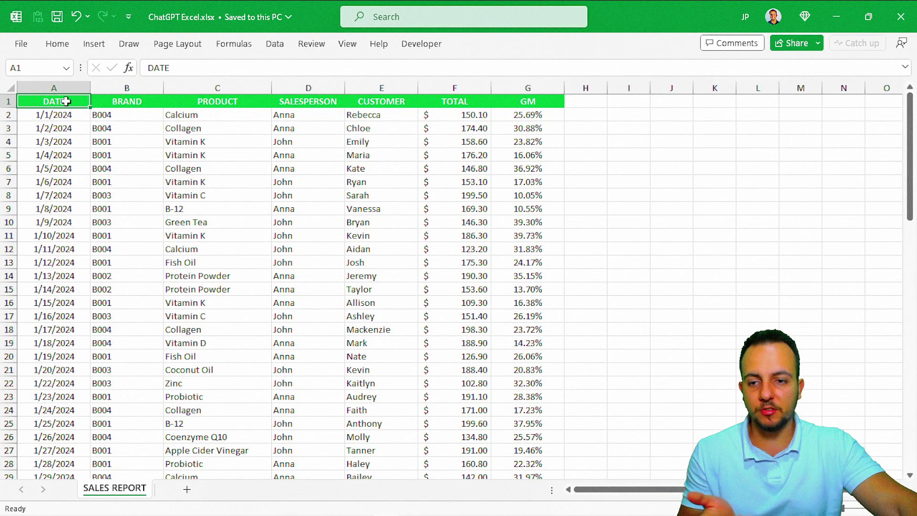
left_click_drag(66, 101, 528, 434)
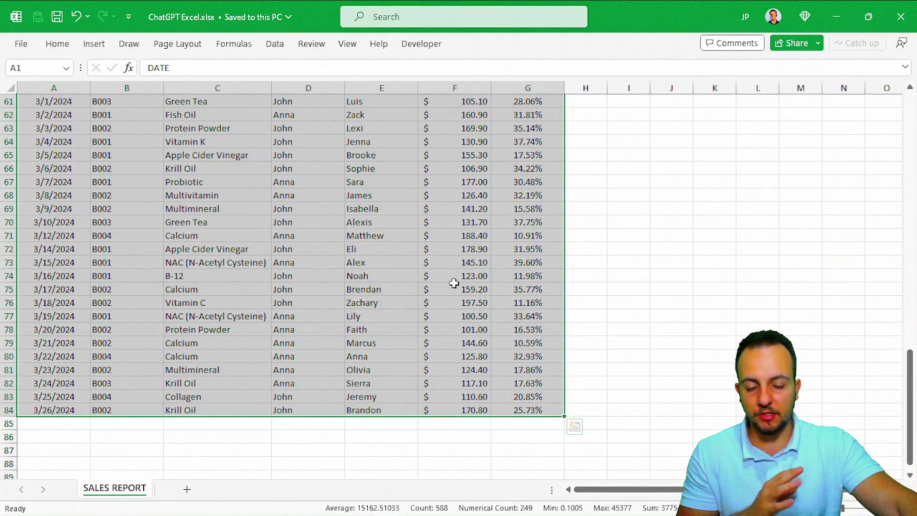
scroll(451, 287, "up", 20)
key("ctrl+c")
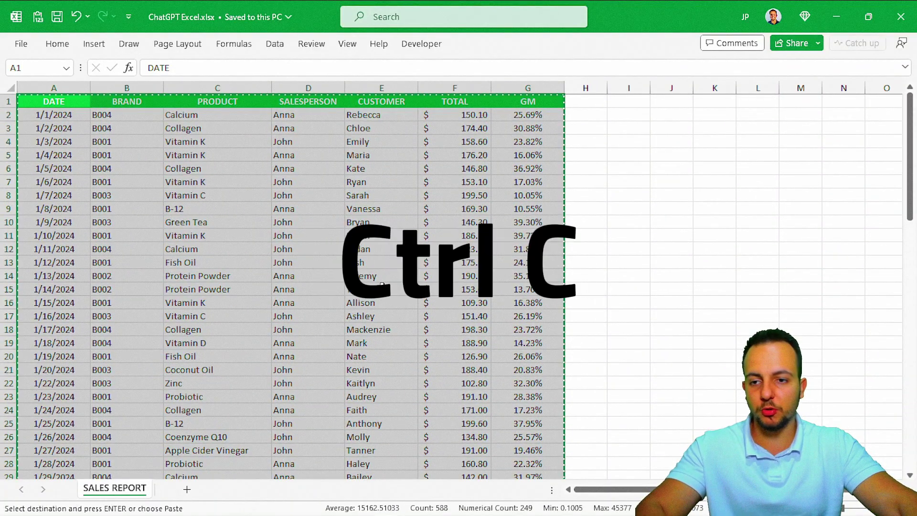
Switch to ChatGPT and write the prompt "WHAT TYPE OF ANALYZES CAN I DO WITH THE DATASET BELOW?" without sending it
left_click(49, 507)
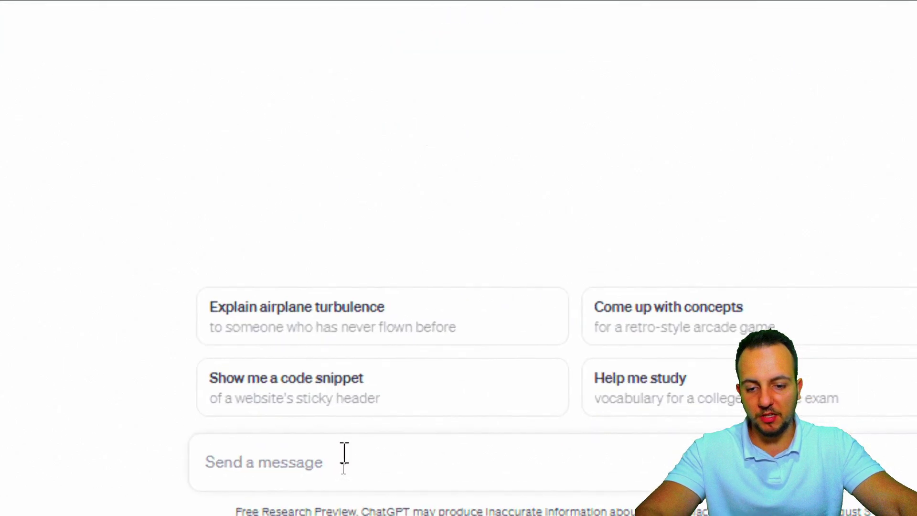
left_click(373, 460)
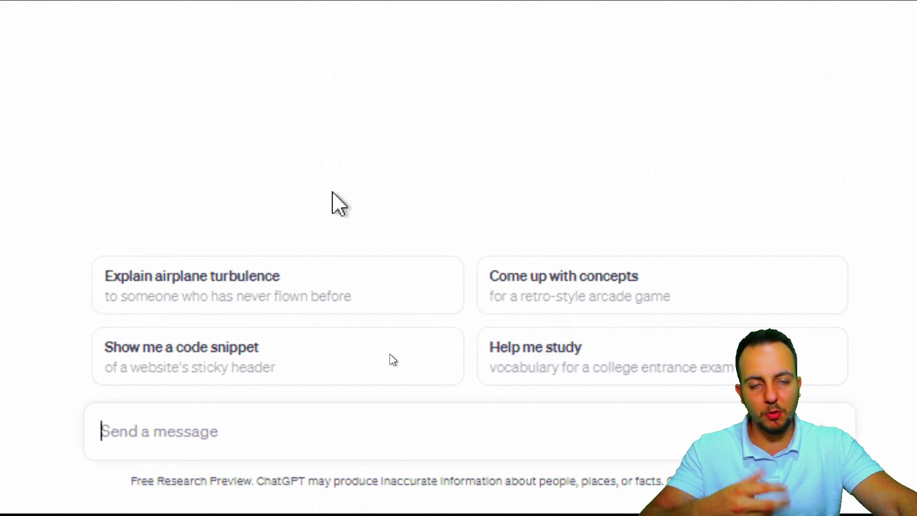
type("WHAT ")
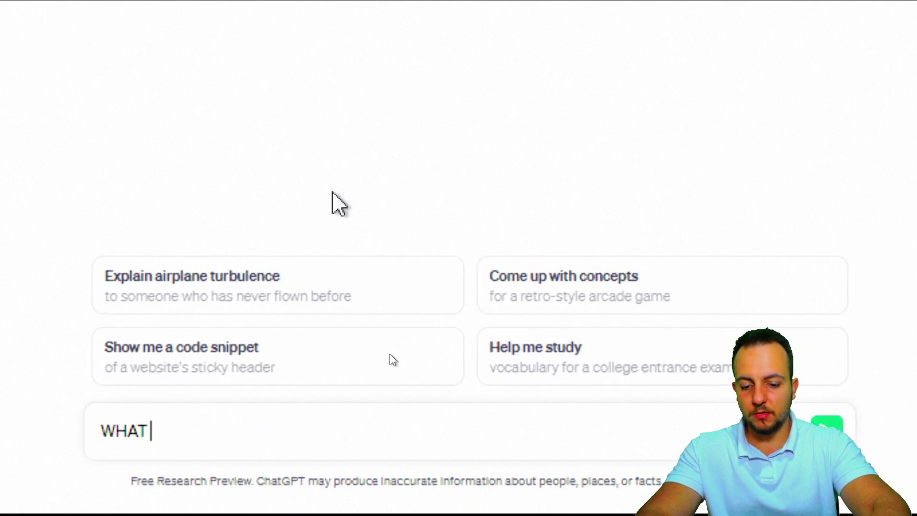
type("TYPE OF")
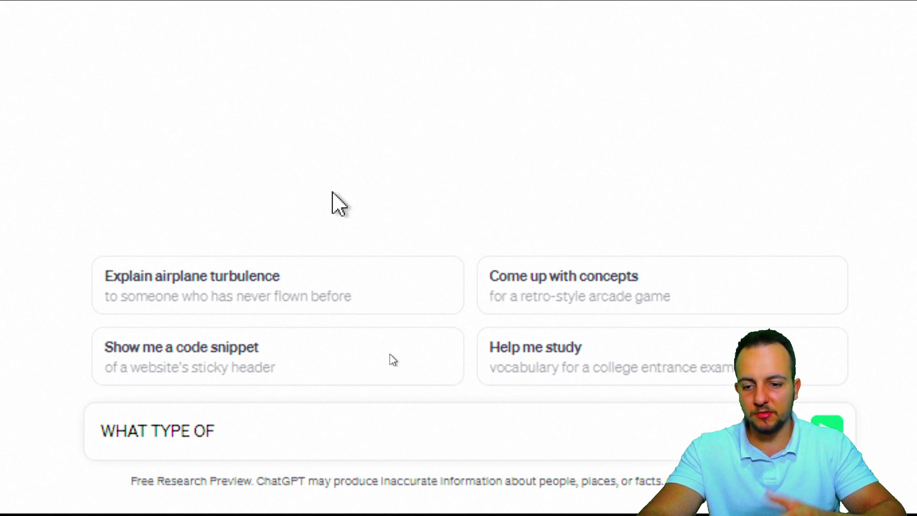
type(" ANALYZES CAN I")
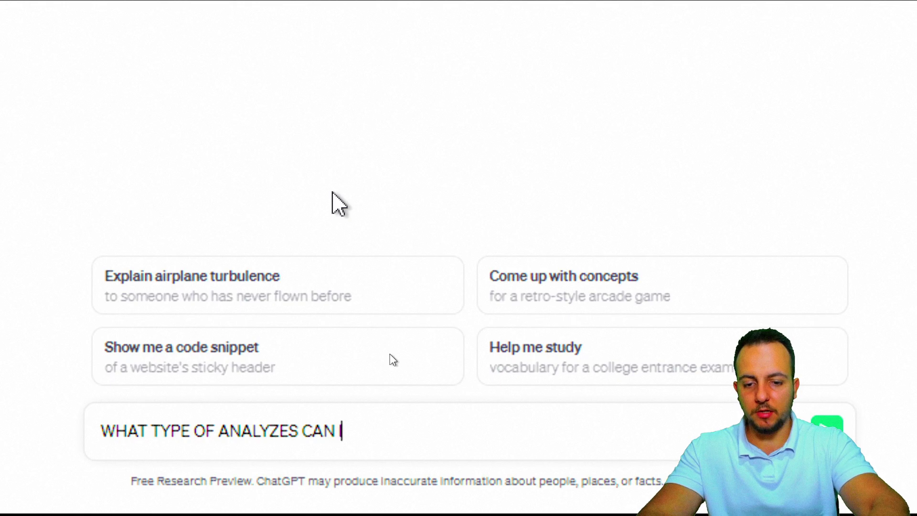
type(" DO WITH THE DATAS")
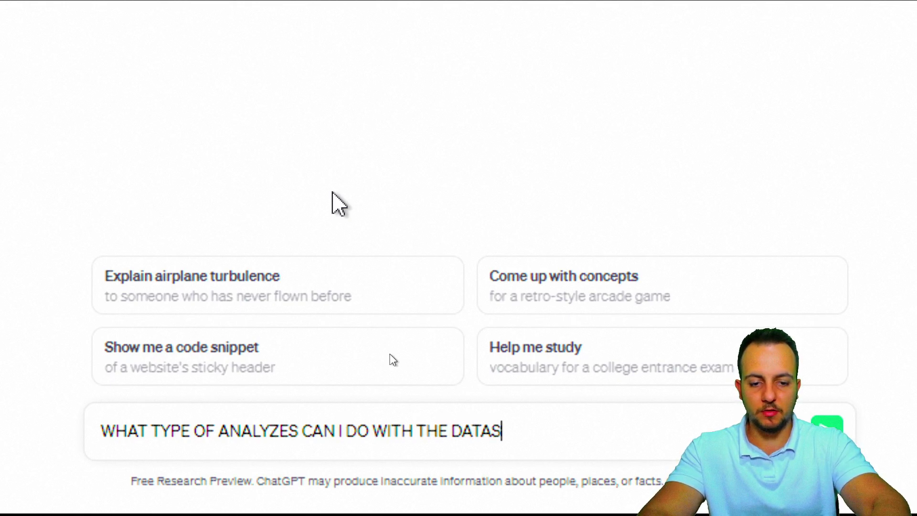
type("ET BELOW?")
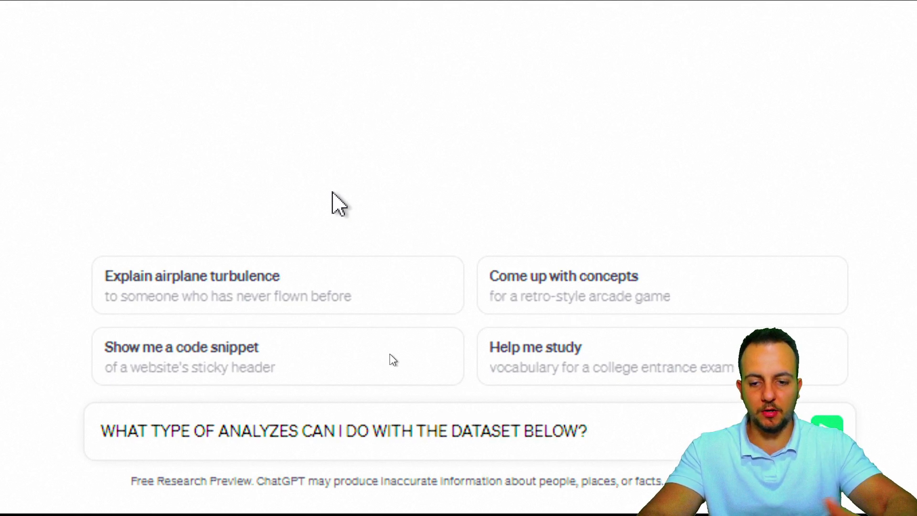
Paste the copied sales table below the question and add an extra blank line above its header row
key("shift+Return")
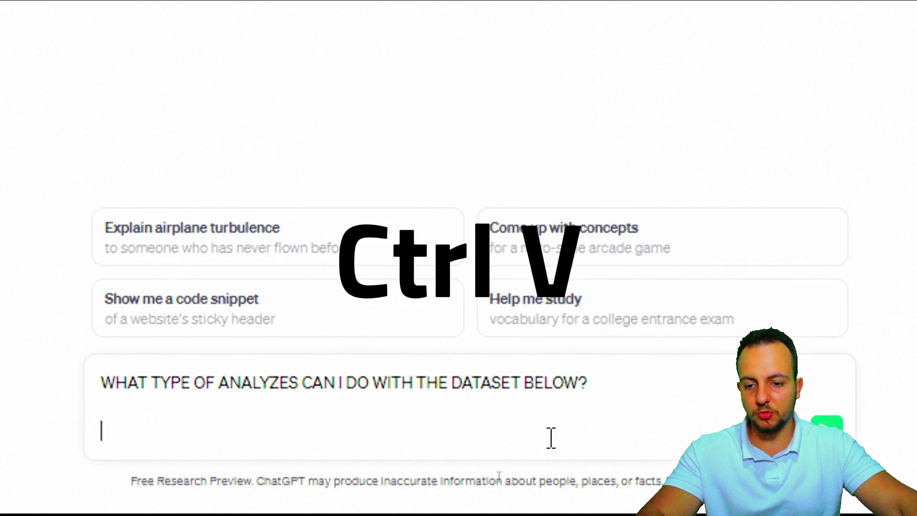
key("ctrl+v")
scroll(421, 430, "up", 15)
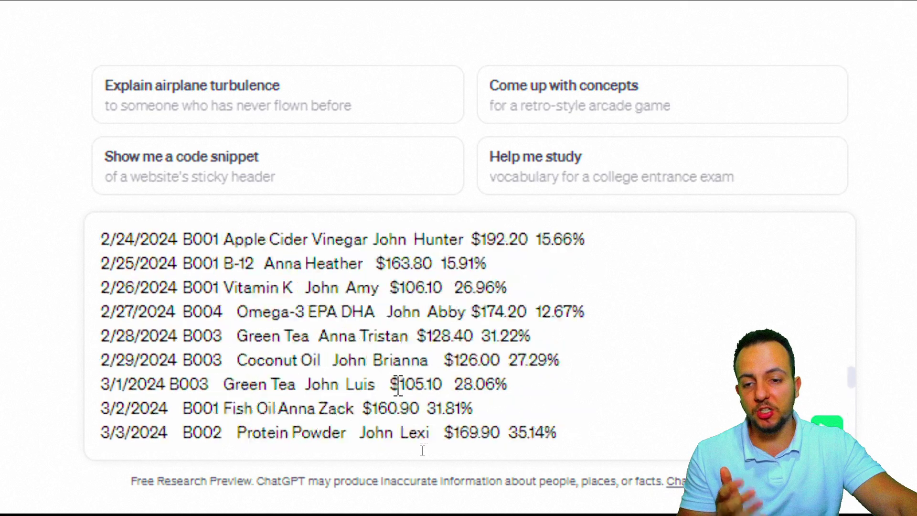
scroll(422, 450, "up", 20)
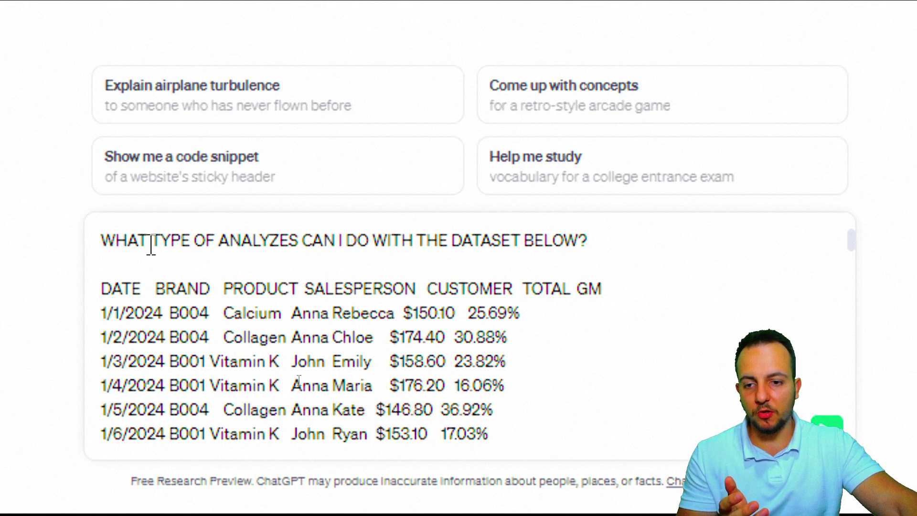
left_click(185, 268)
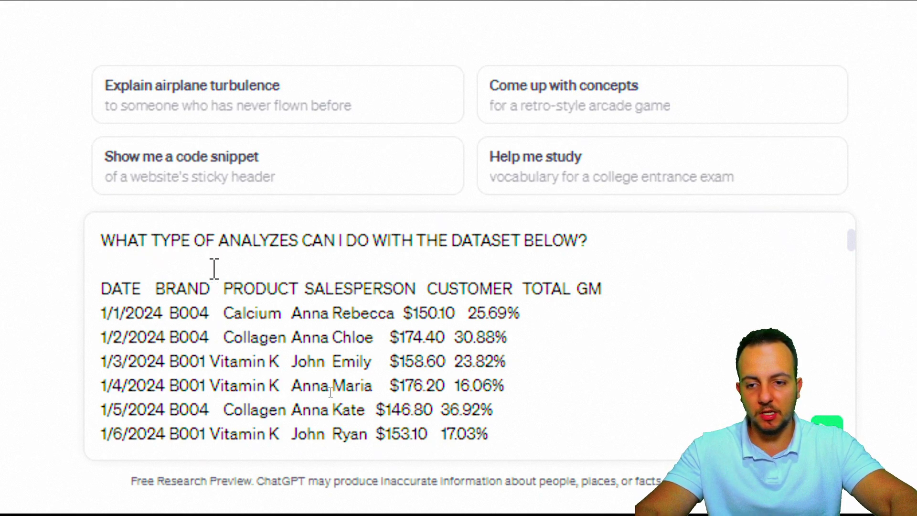
key("shift+Return")
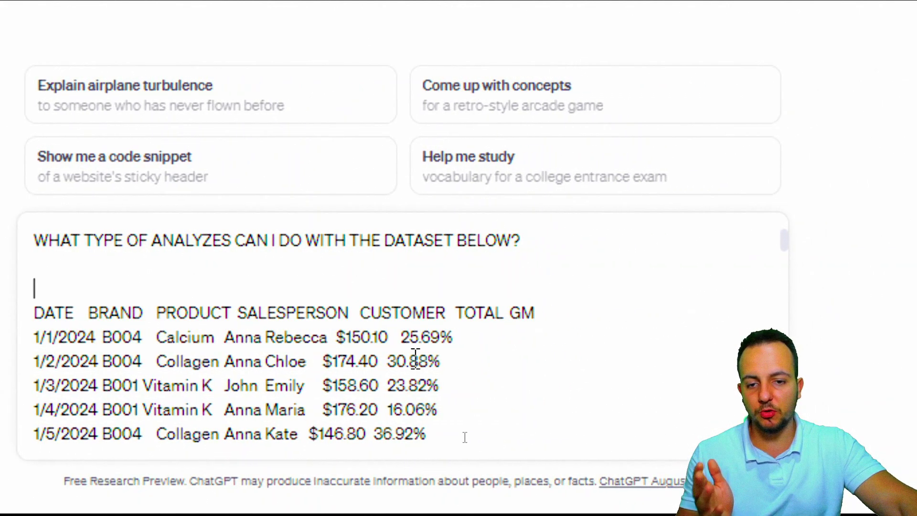
Check the pasted dataset through to its last row and send the prompt
left_click_drag(143, 312, 289, 346)
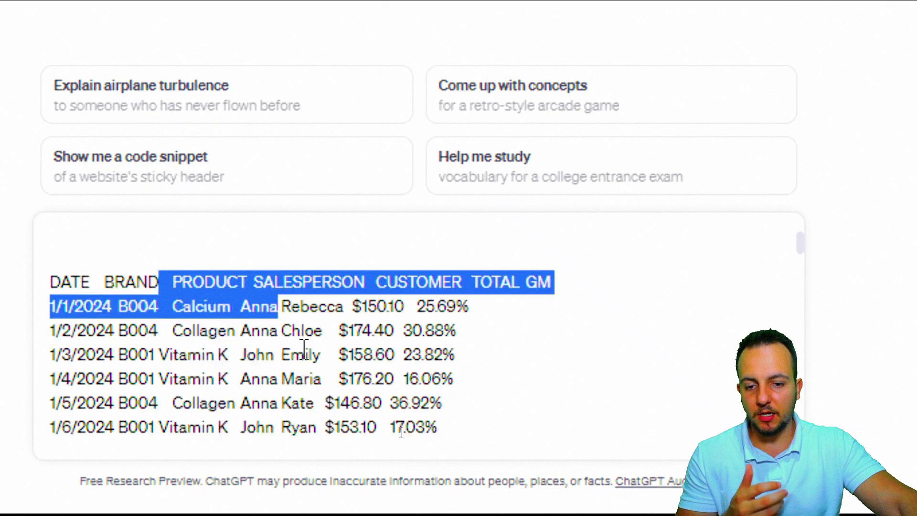
scroll(304, 346, "down", 20)
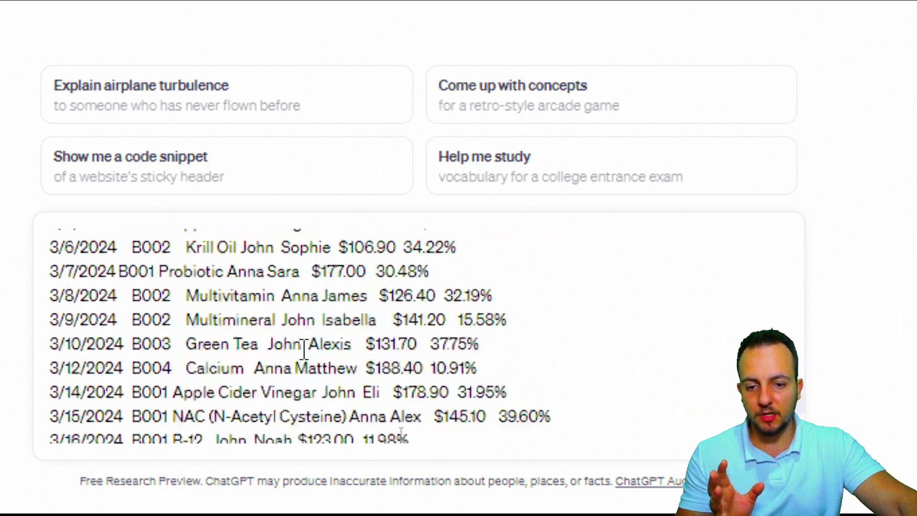
scroll(304, 346, "down", 5)
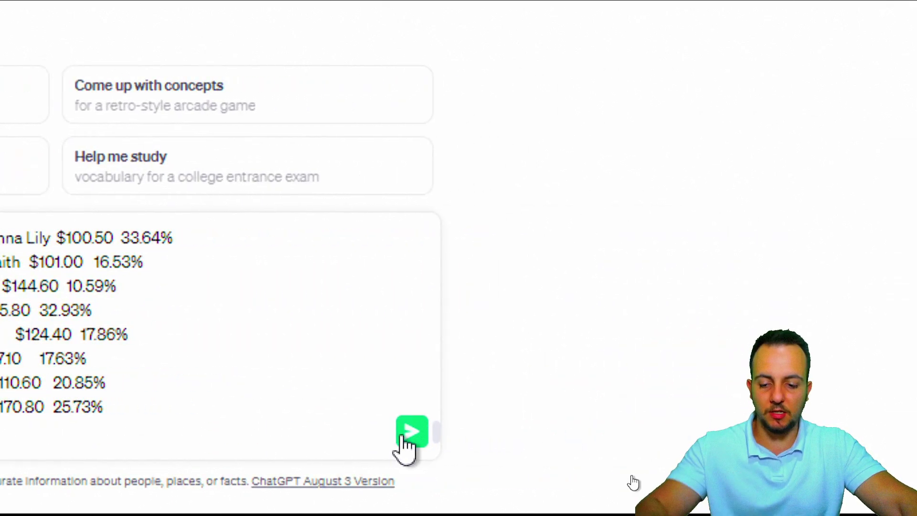
left_click(407, 436)
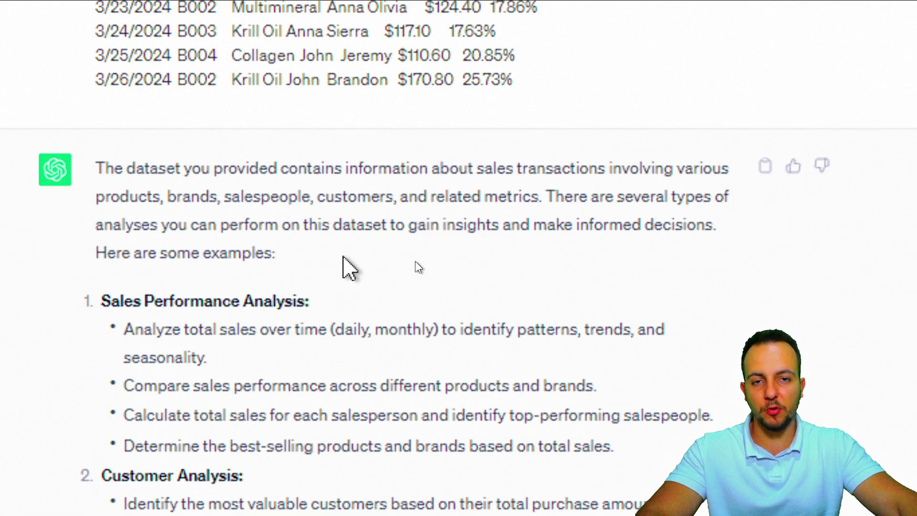
Read through the suggested analyses in the reply, focusing on the Salesperson Analysis section
scroll(418, 266, "down", 3)
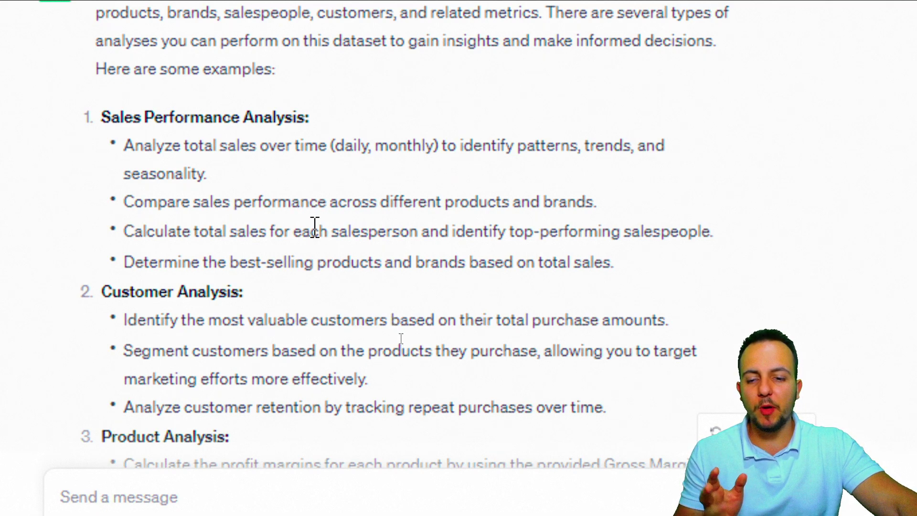
scroll(330, 293, "down", 3)
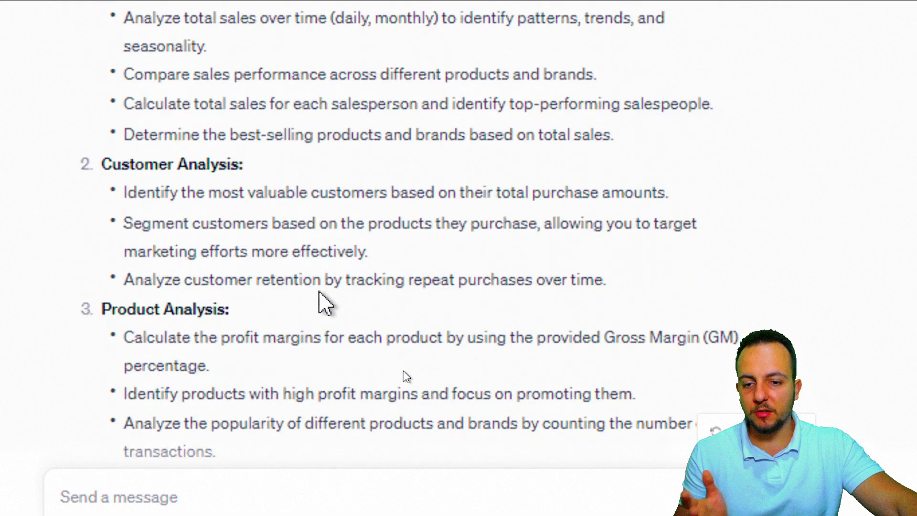
scroll(320, 293, "down", 6)
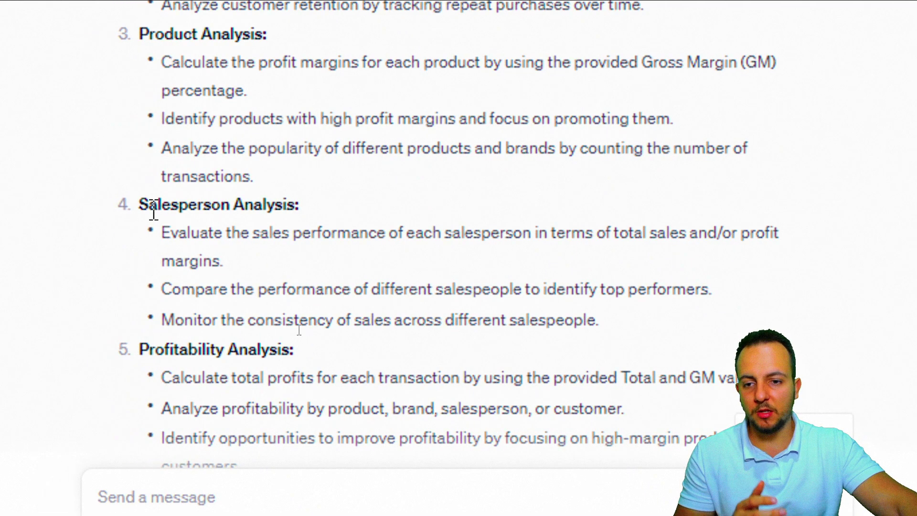
left_click_drag(140, 205, 309, 220)
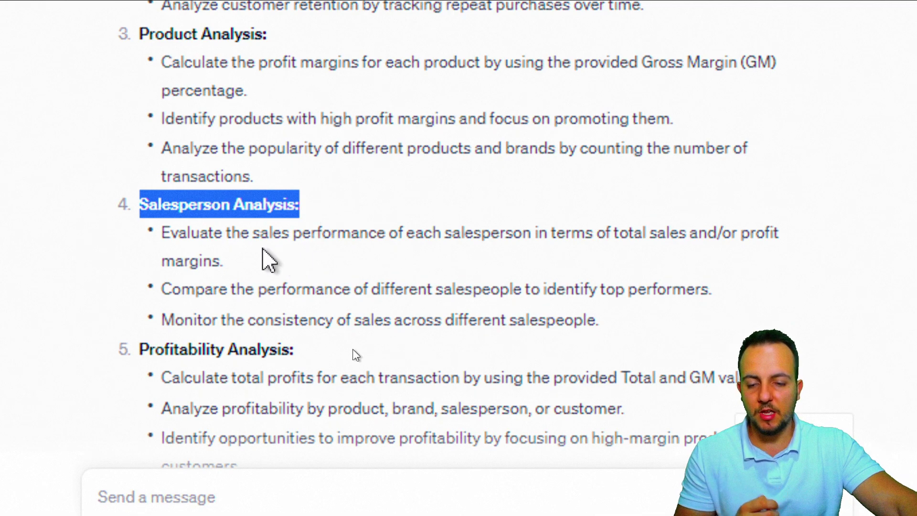
left_click(256, 234)
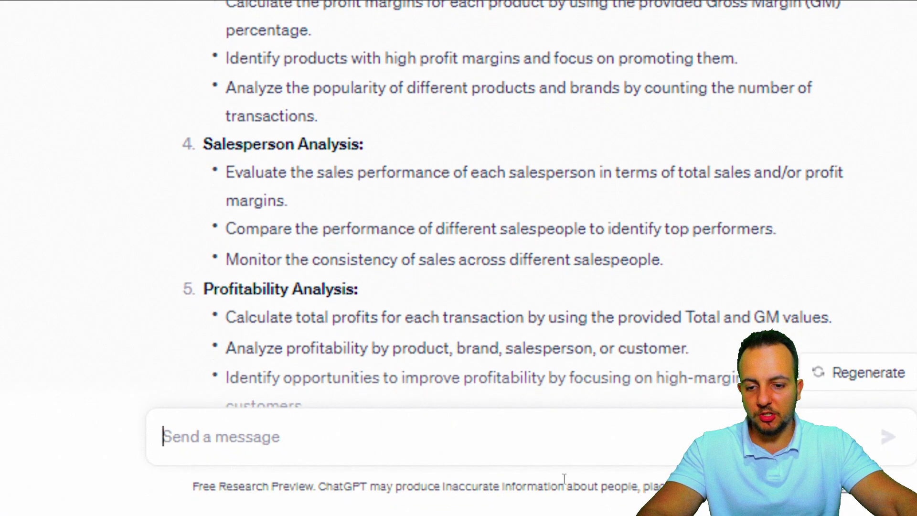
Send ChatGPT the prompt "How can I calculate the total sold by salesperson in Excel?"
key("Caps_Lock")
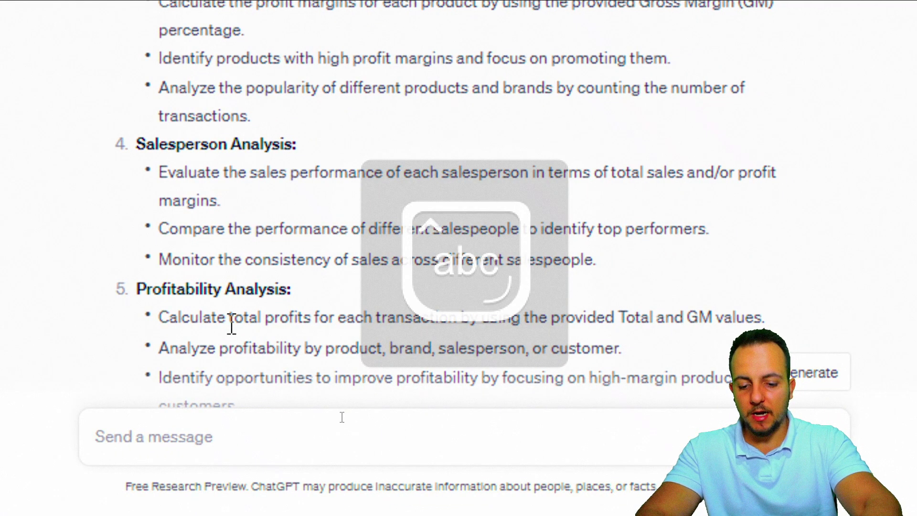
type("How d")
type("an I calcu")
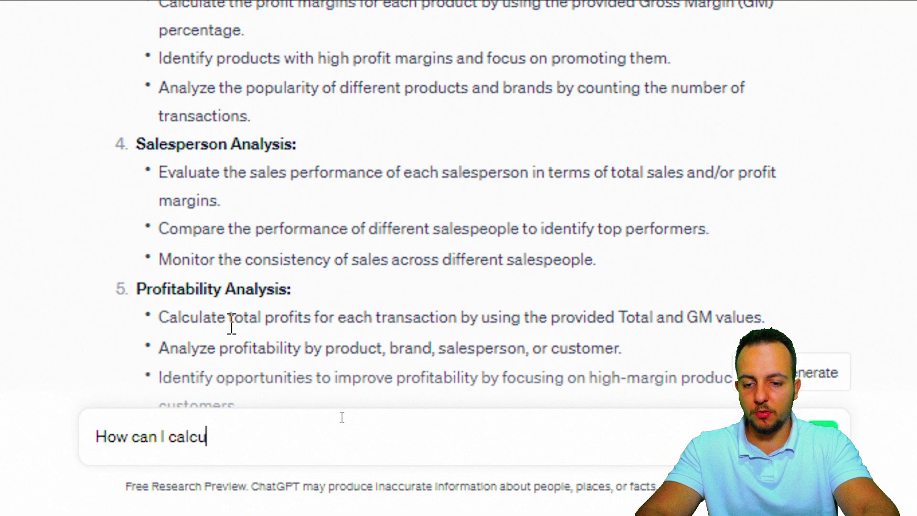
type("late the t")
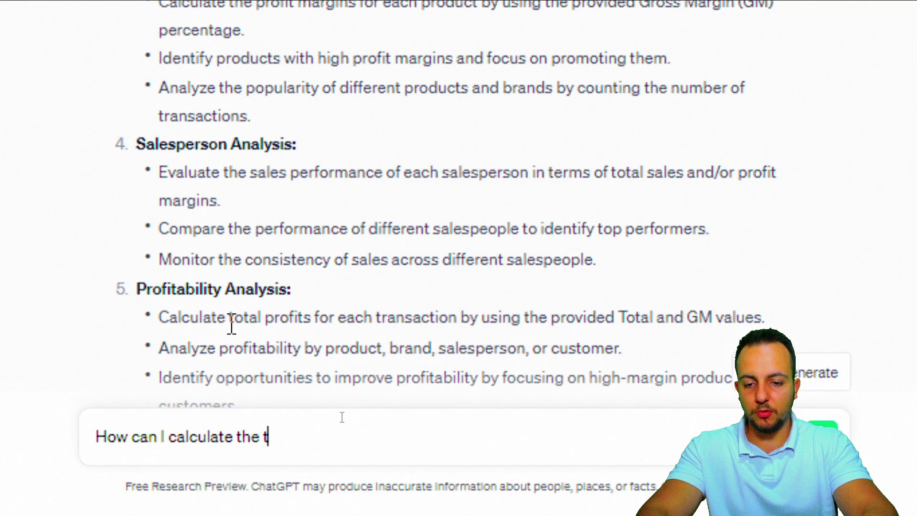
type("otal sold by")
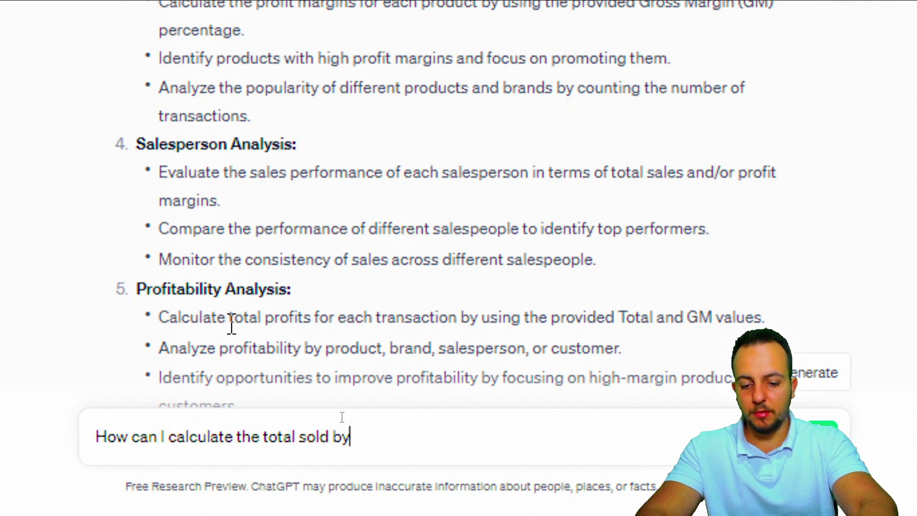
type(" salesperson in E")
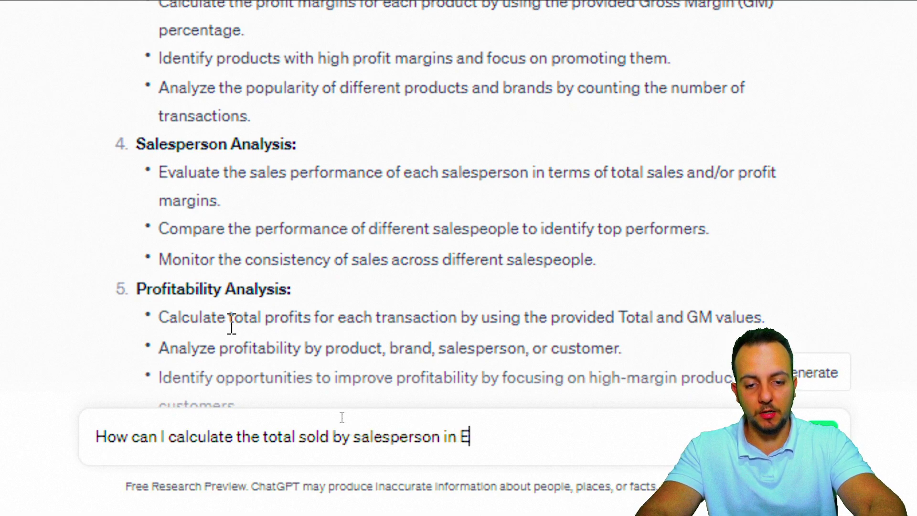
type("xcel?")
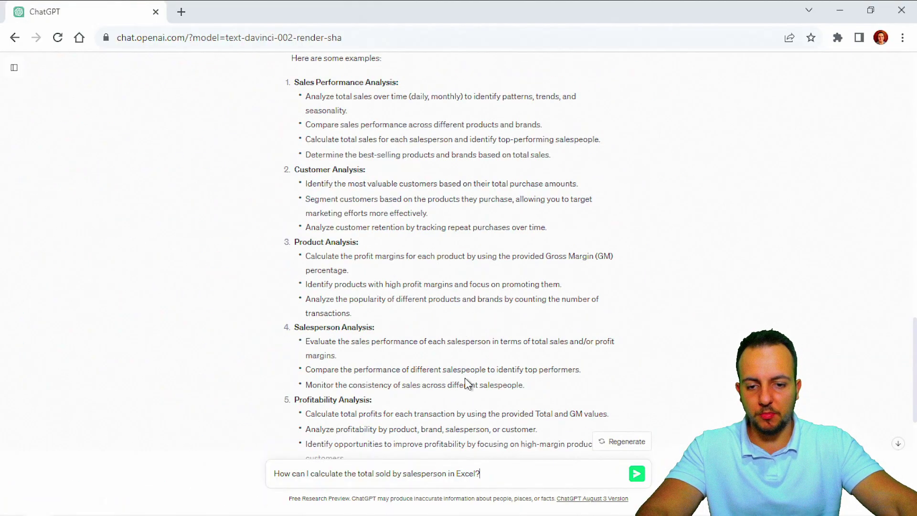
key("Return")
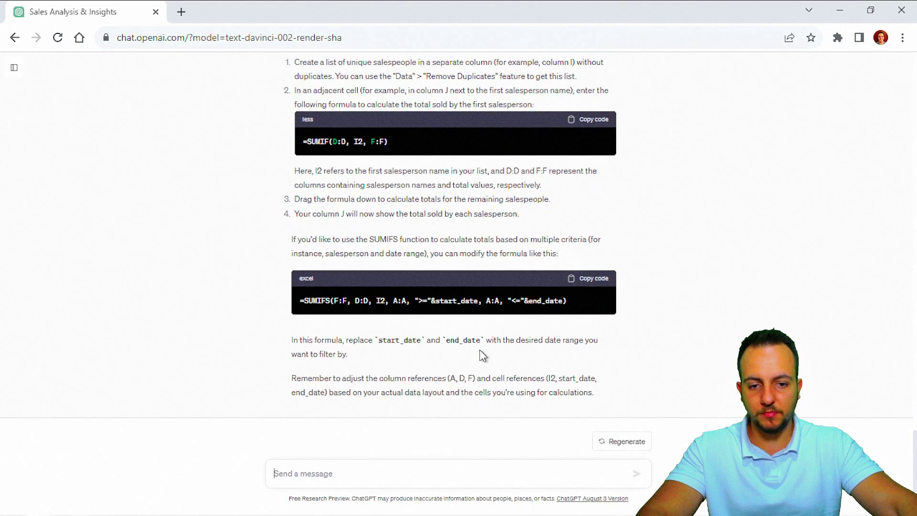
Read through the reply's SUMIF and SUMIFS formulas, the date criteria, and the first two steps on listing unique salespeople
scroll(479, 349, "up", 4)
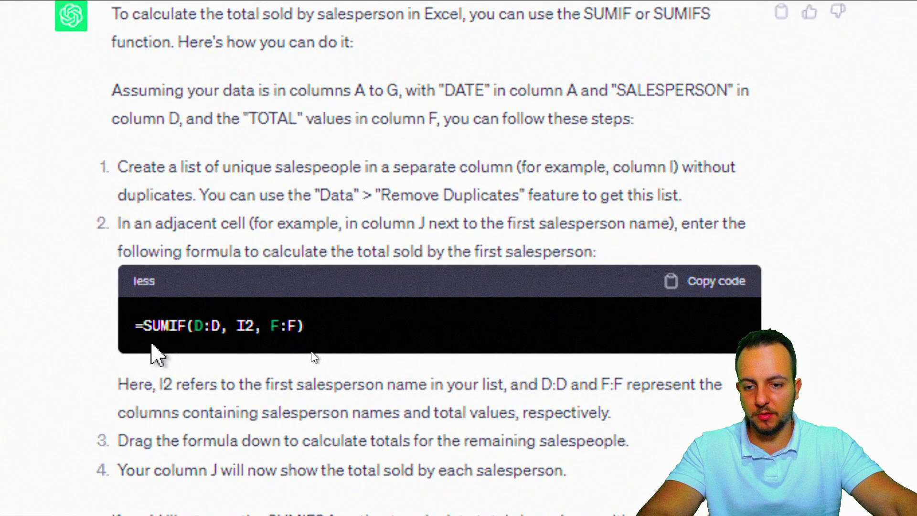
scroll(328, 362, "down", 5)
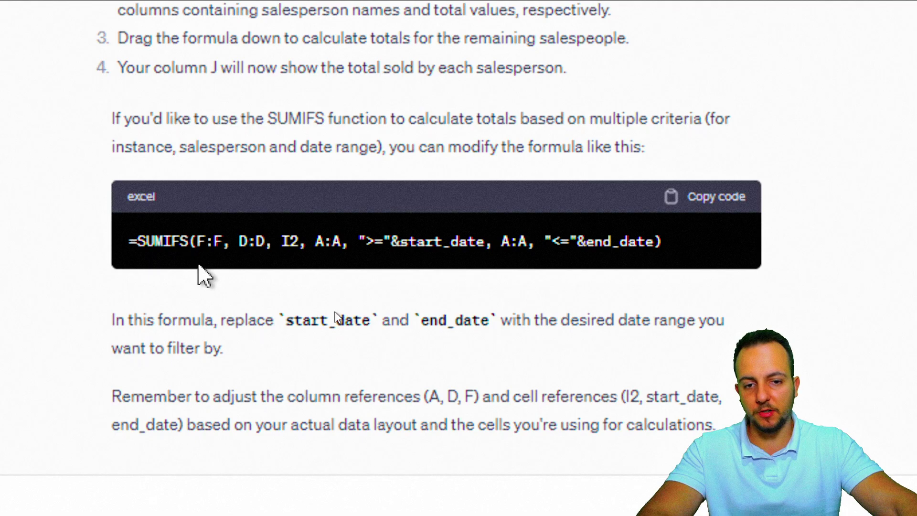
left_click_drag(391, 242, 486, 236)
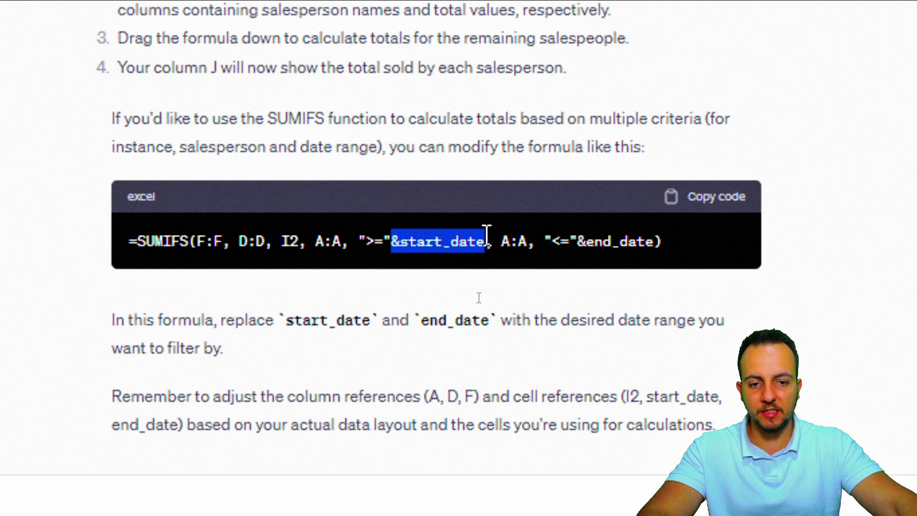
left_click_drag(572, 241, 647, 238)
scroll(208, 324, "up", 8)
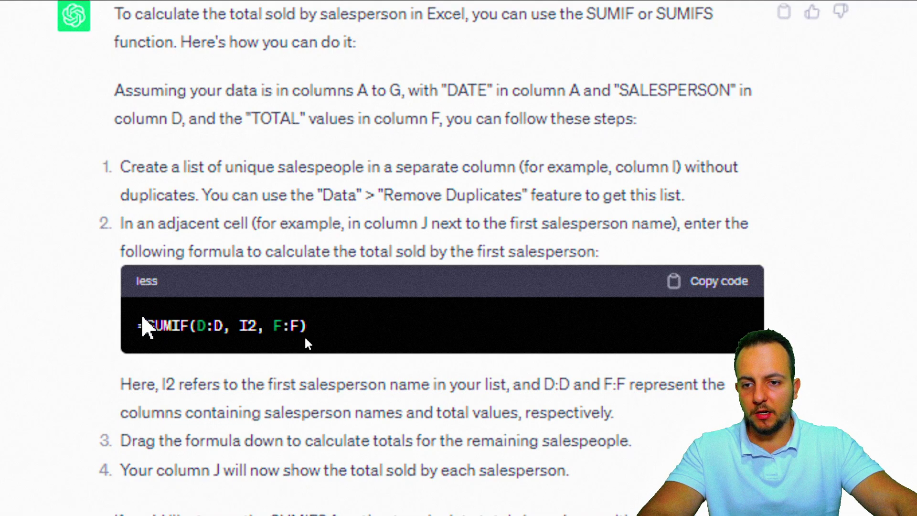
key("ctrl+2")
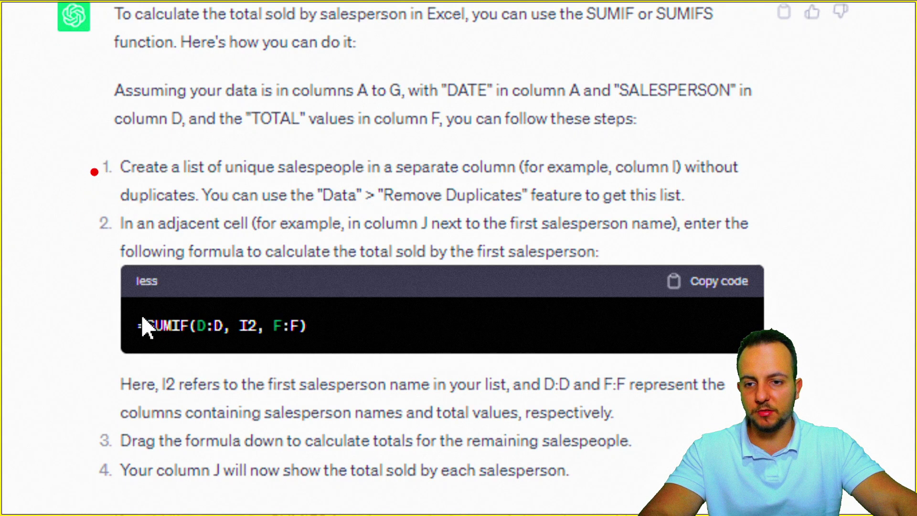
left_click_drag(94, 168, 2, 190)
left_click_drag(94, 242, 1, 309)
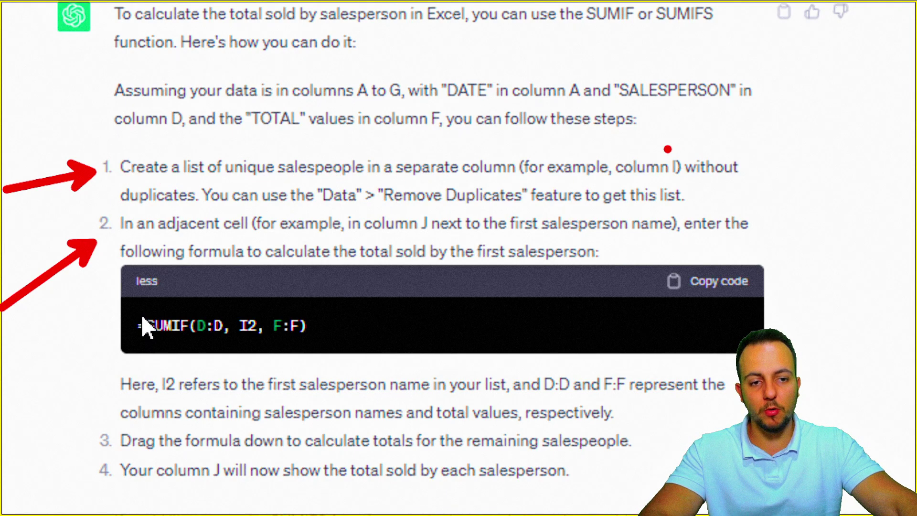
mouse_move(659, 143)
left_mouse_down()
mouse_move(686, 183)
mouse_move(764, 181)
left_mouse_up()
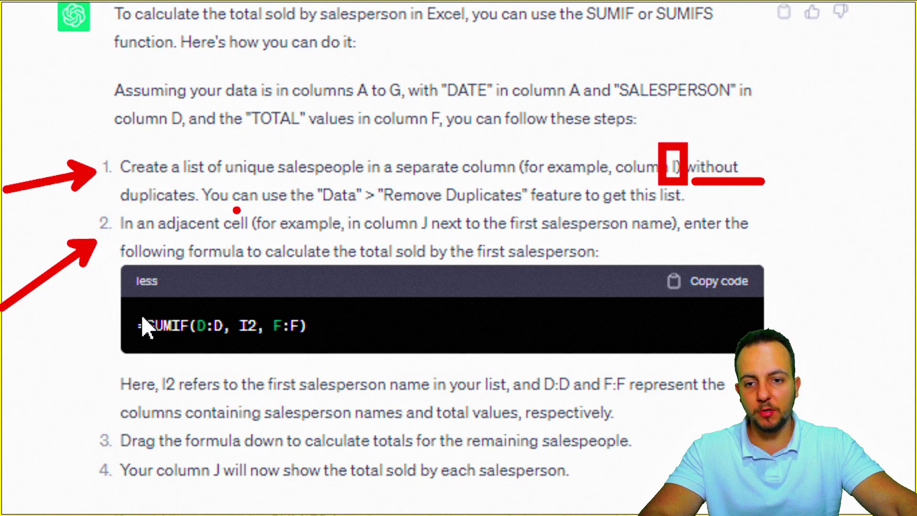
left_click_drag(307, 209, 707, 205)
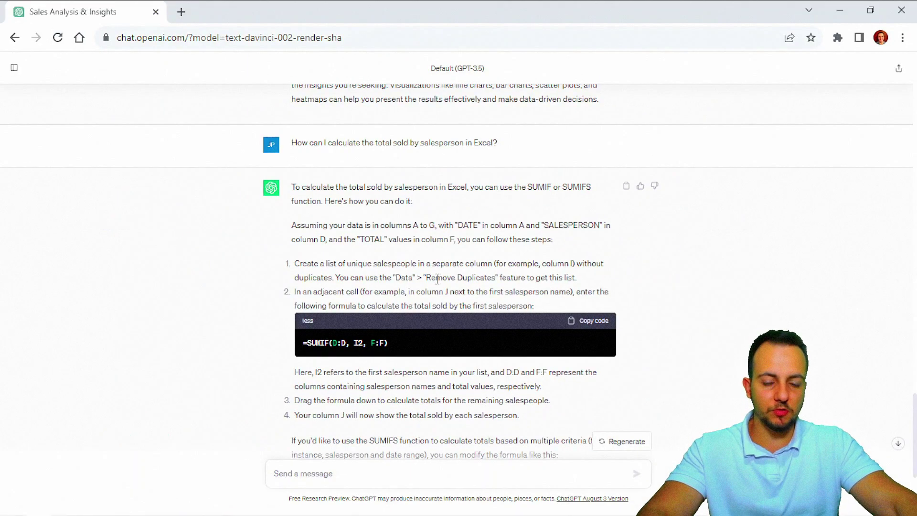
Switch to Excel, list the two unique salesperson names in I2 and I3, and compare them with the SALESPERSON column
mouse_move(428, 515)
left_click(388, 505)
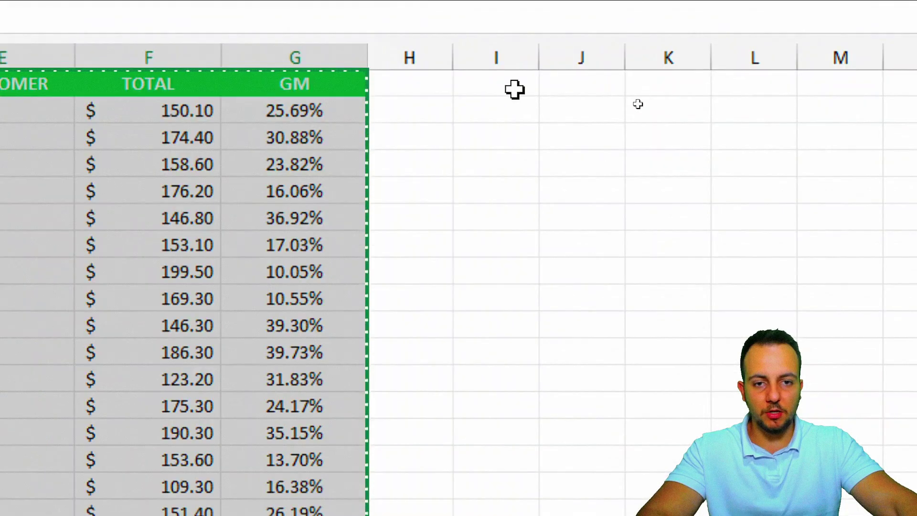
left_click(623, 115)
type("Anna")
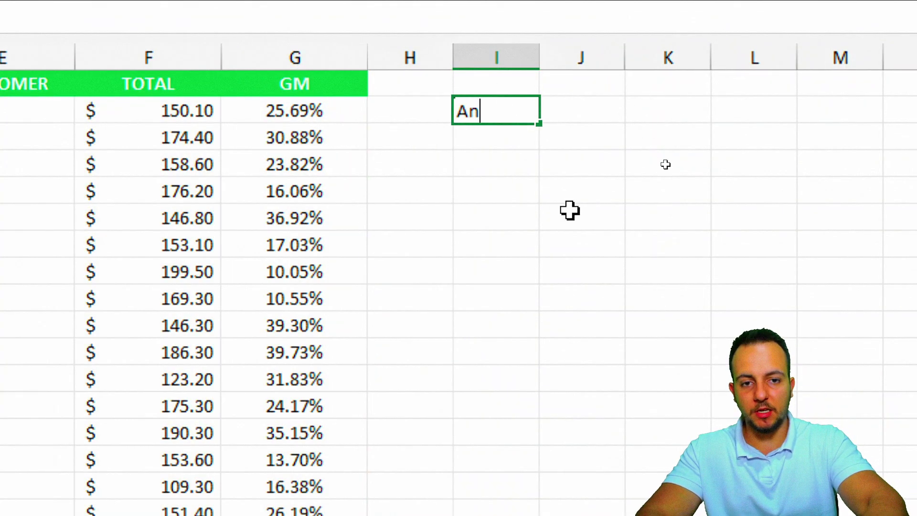
key("Return")
key("Return")
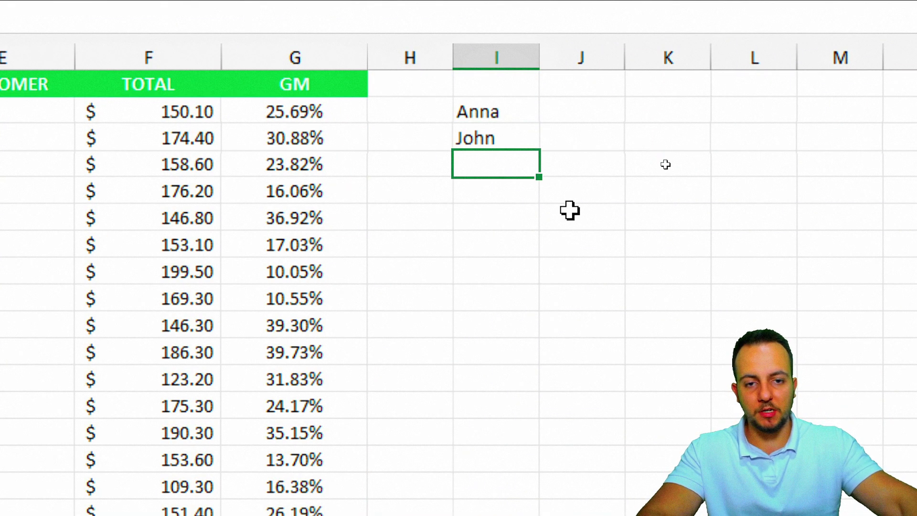
left_click_drag(319, 121, 313, 281)
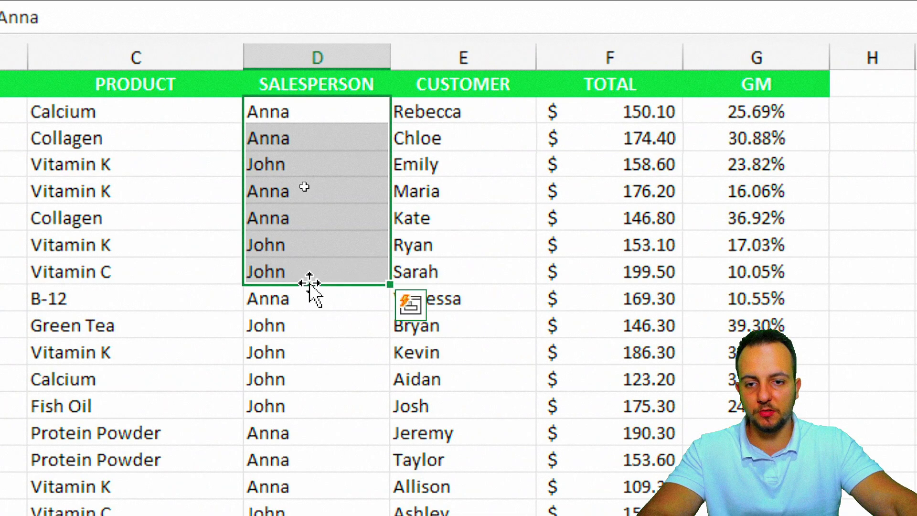
left_click(317, 191)
Select cell J2 for the first total, return to ChatGPT and copy the formula =SUMIF(D:D, I2, F:F)
left_click(715, 122)
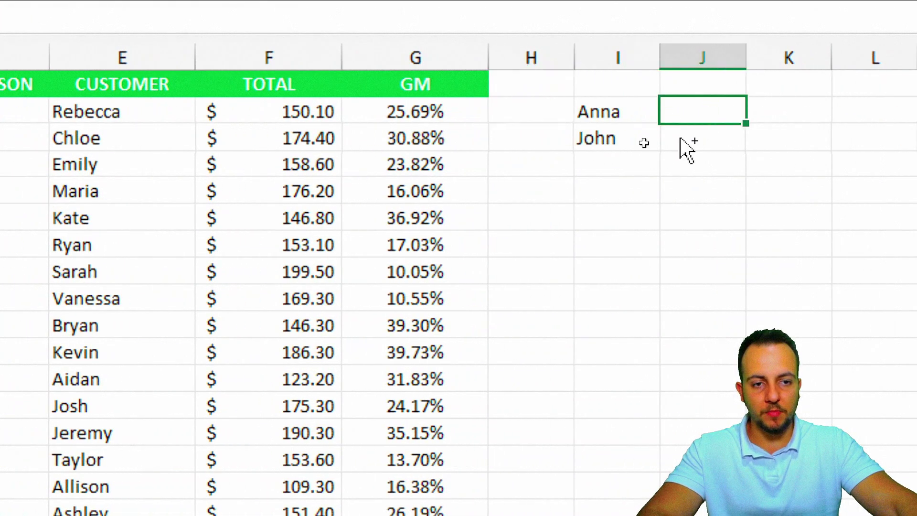
left_click(38, 505)
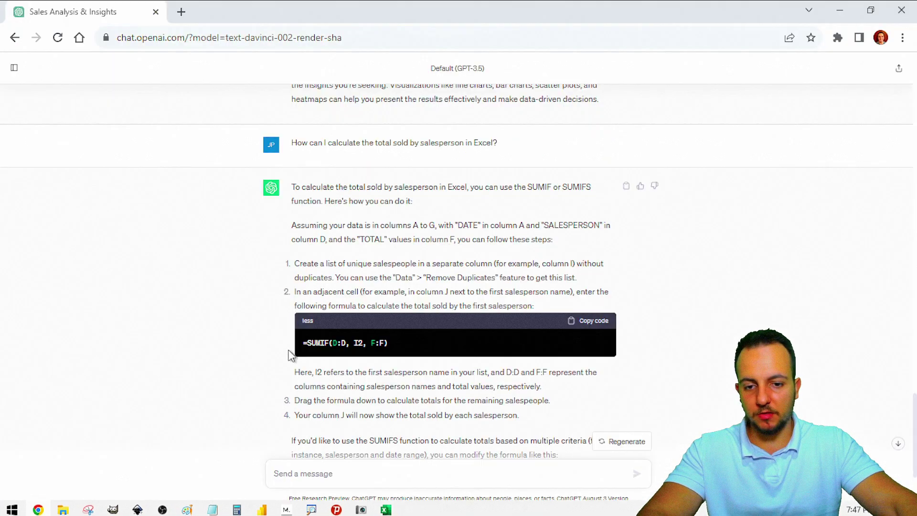
scroll(460, 379, "down", 1)
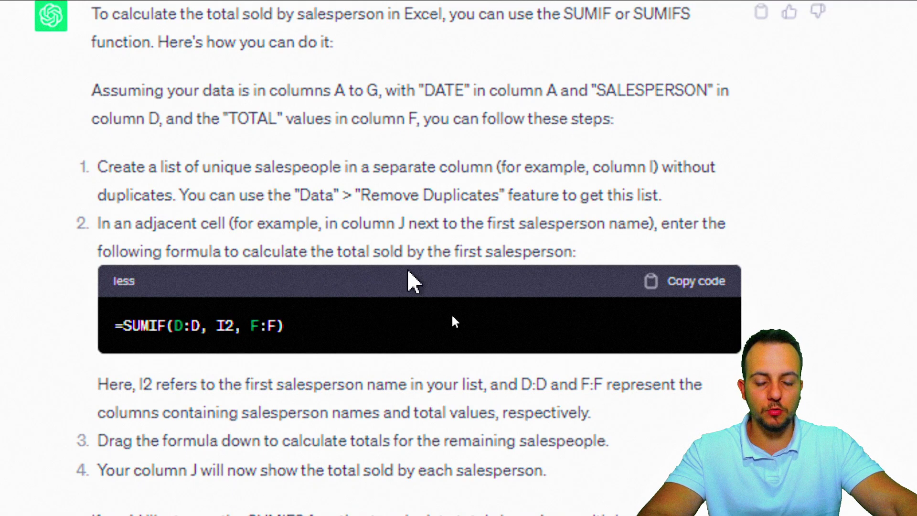
scroll(495, 420, "down", 1)
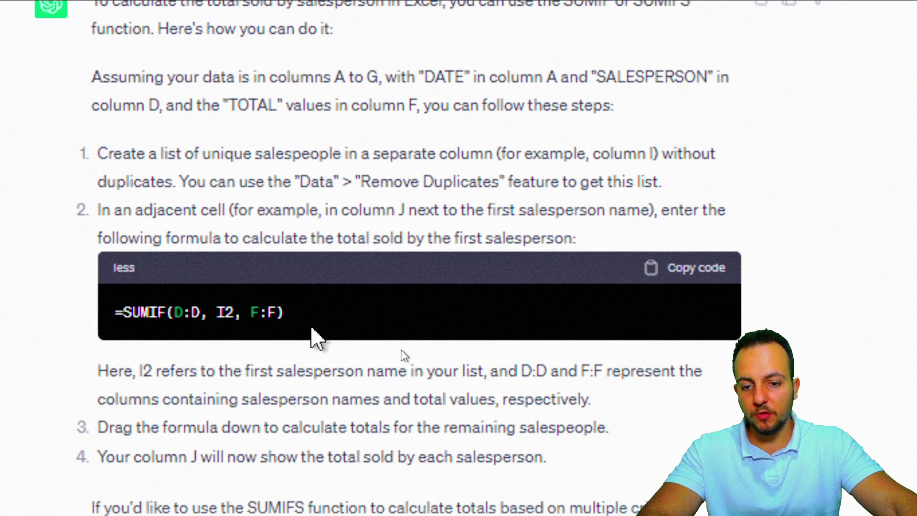
left_click_drag(286, 330, 118, 328)
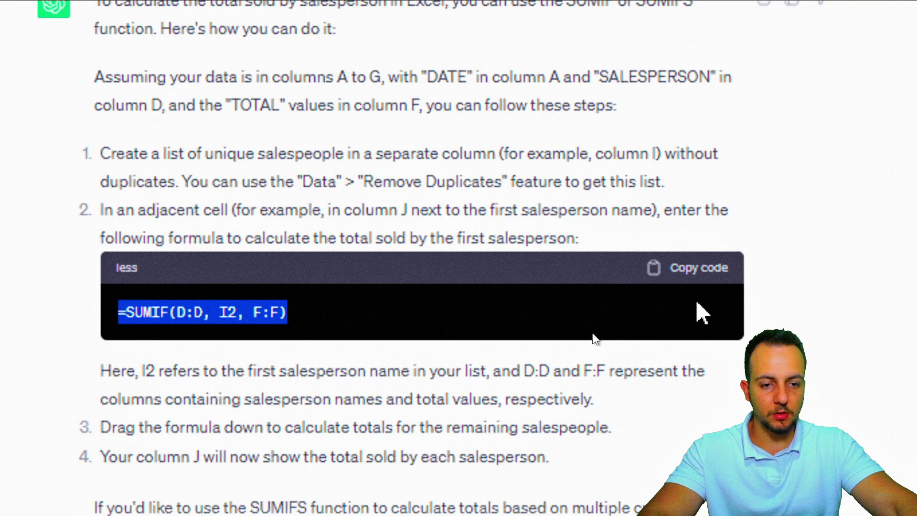
left_click(687, 267)
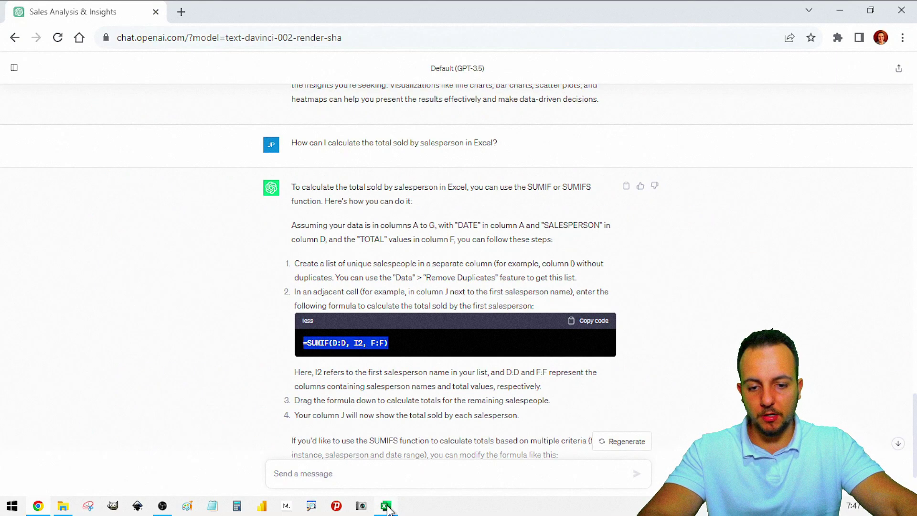
Check the column named in step 2 of the reply, switch to Excel and enter the copied =SUMIF(D:D, I2, F:F) in J2
mouse_move(388, 506)
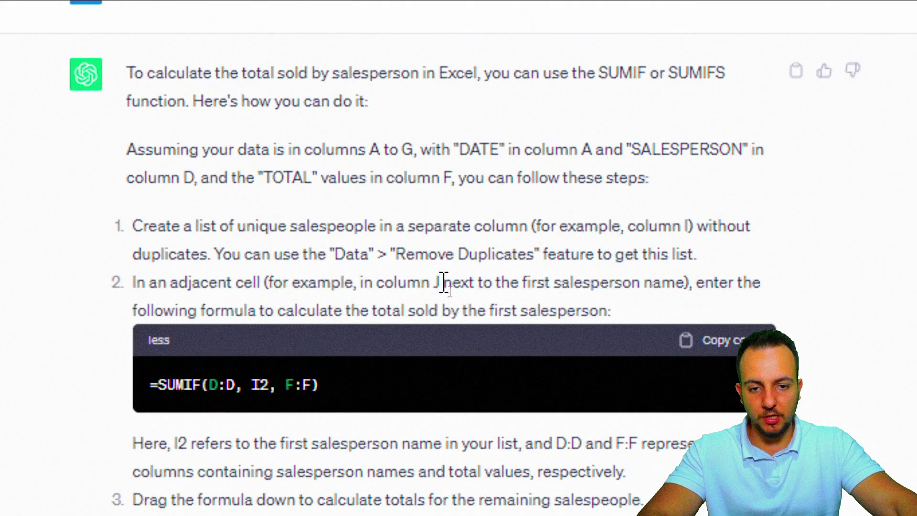
double_click(444, 291)
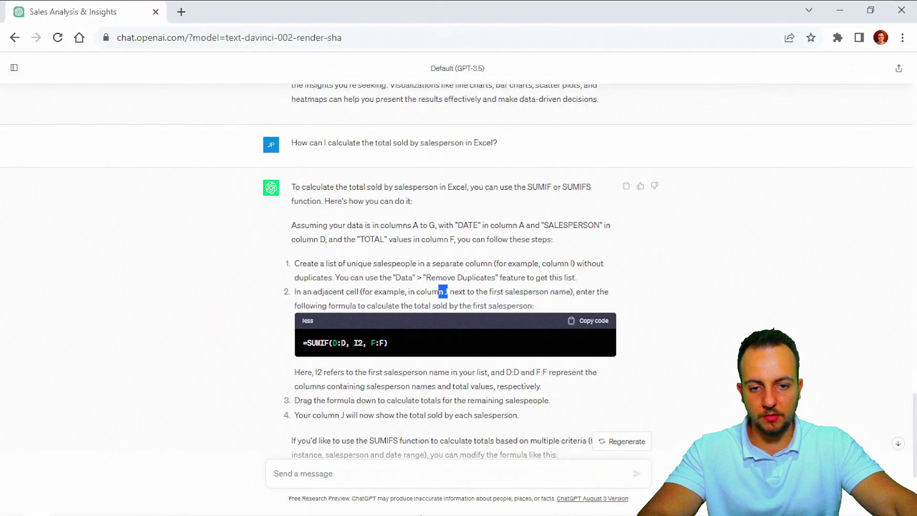
left_click(396, 506)
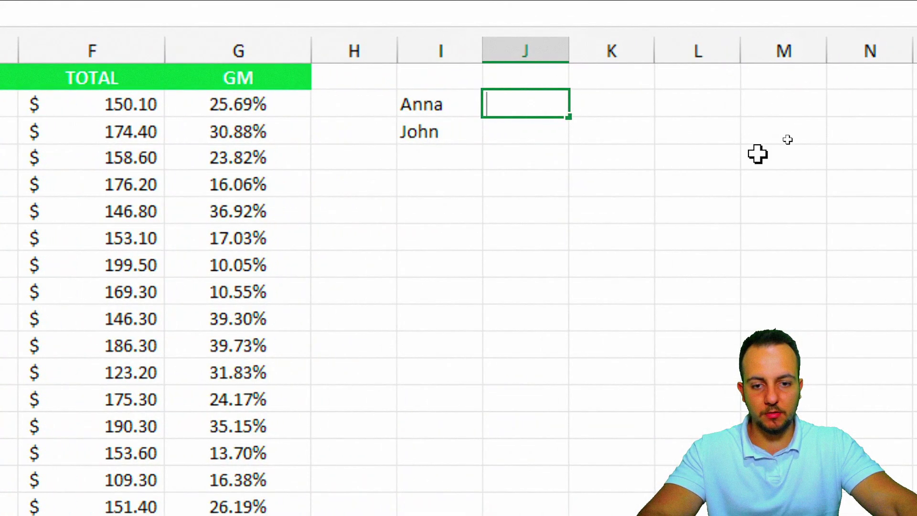
key("ctrl+v")
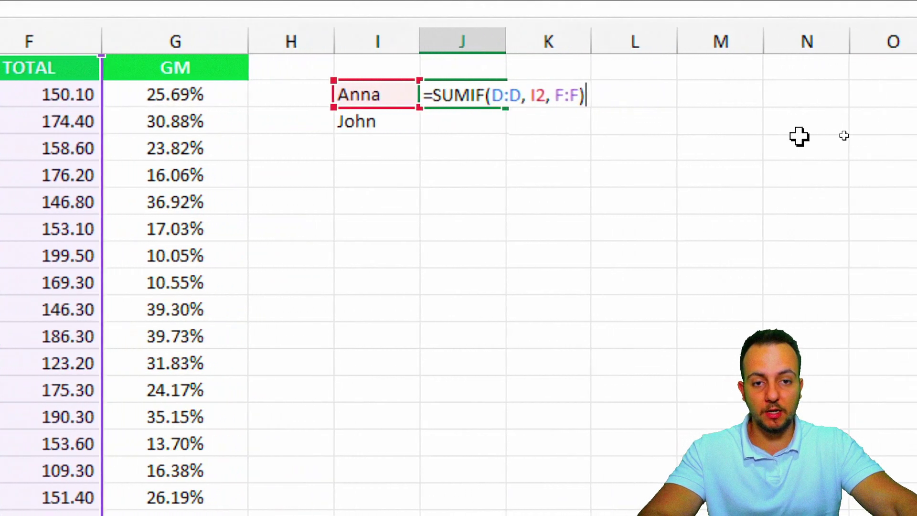
key("Return")
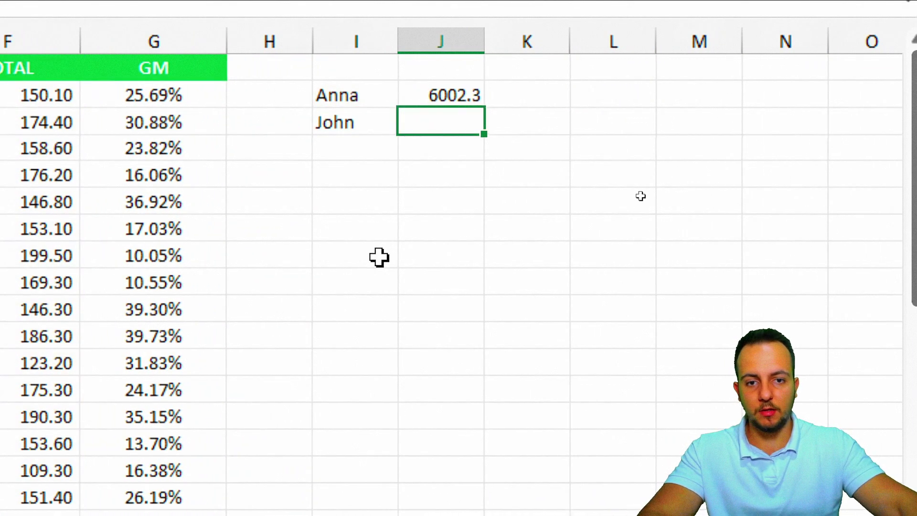
Fill the SUMIF formula from J2 down to J3 for the second salesperson
left_click(384, 102)
left_click(404, 102)
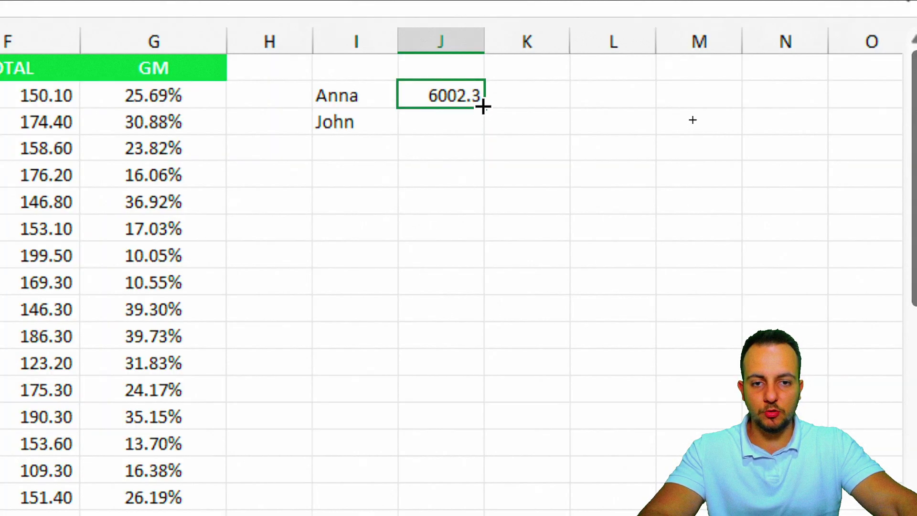
left_click_drag(483, 107, 482, 126)
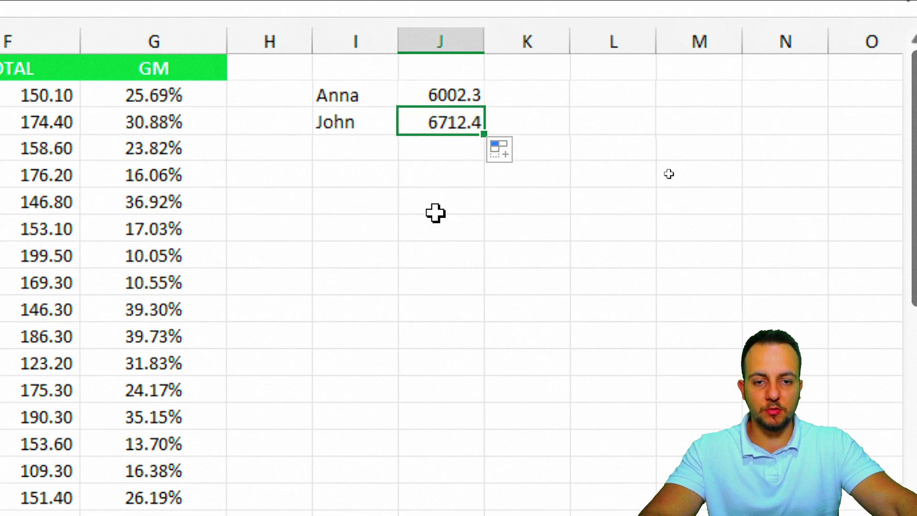
Apply the dollar accounting number format to the salesperson totals in J2:J3
left_click_drag(467, 95, 456, 123)
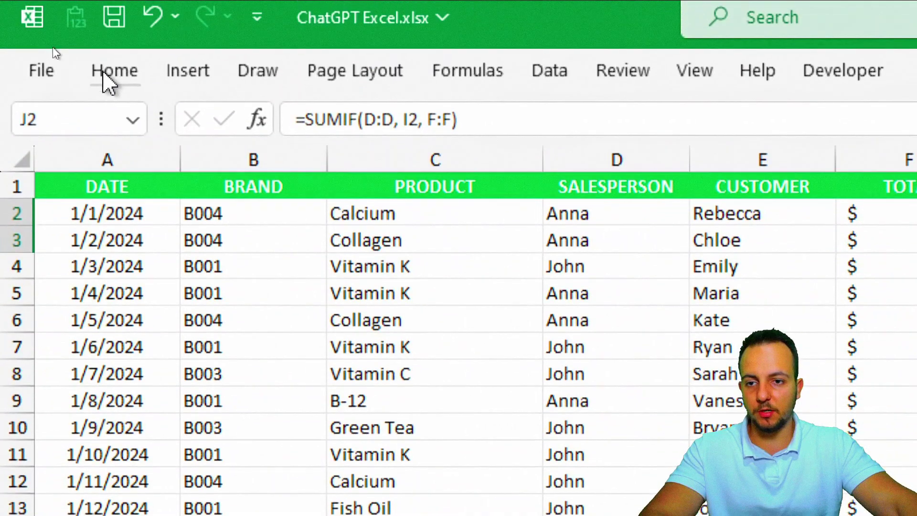
left_click(113, 76)
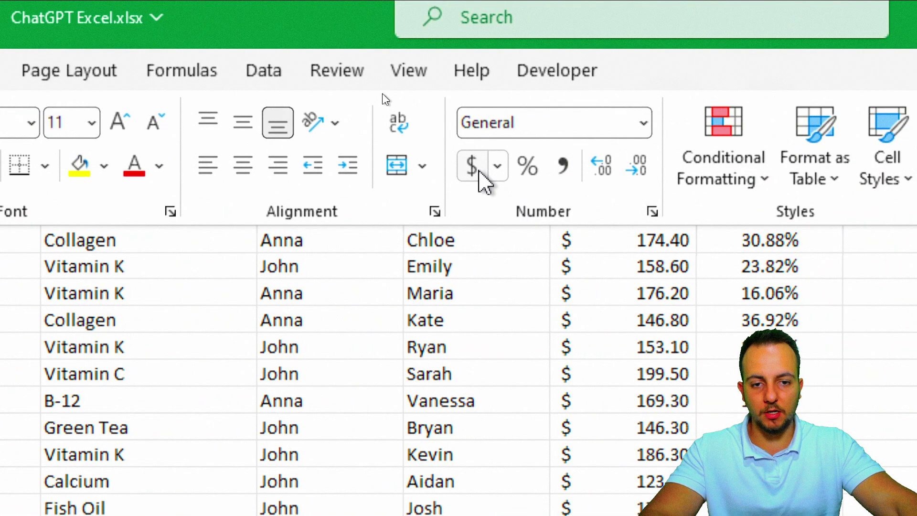
left_click(477, 168)
left_click(652, 171)
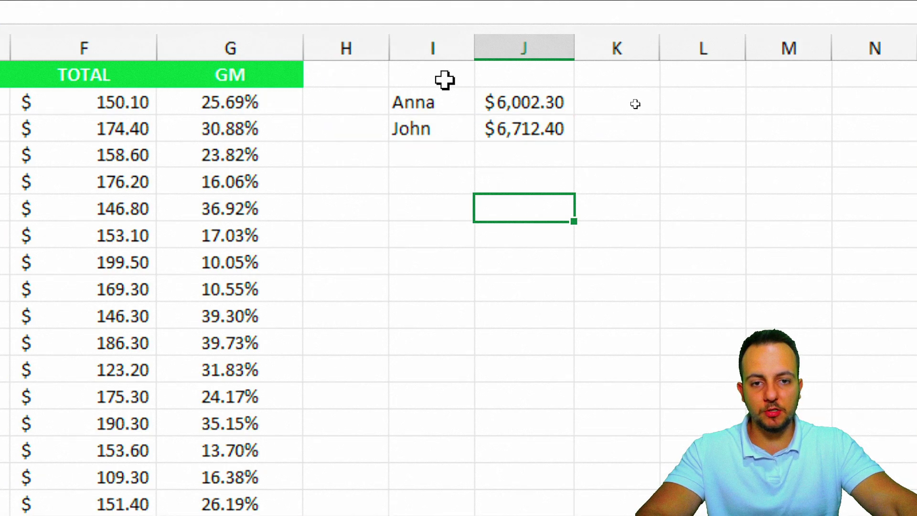
Title the salesperson totals "Total Sold per SalesPerson" in cell I1
left_click(444, 77)
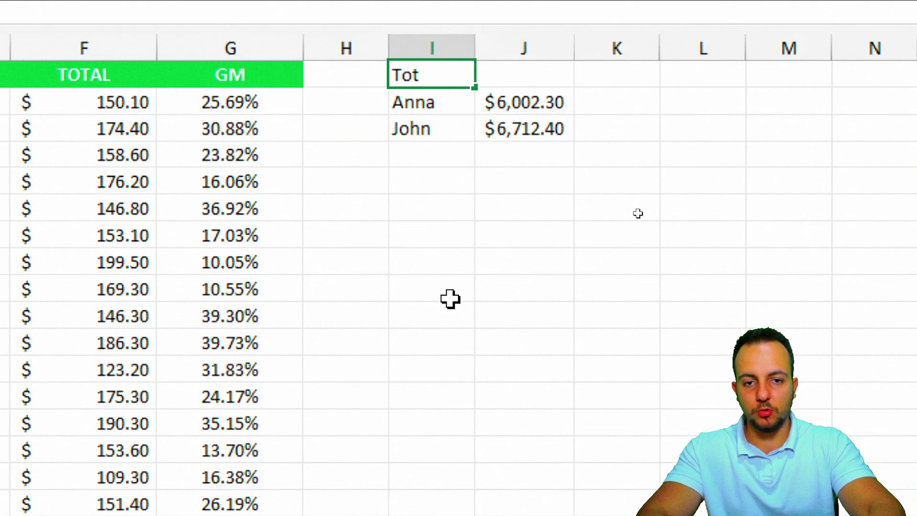
type("Total Sold per")
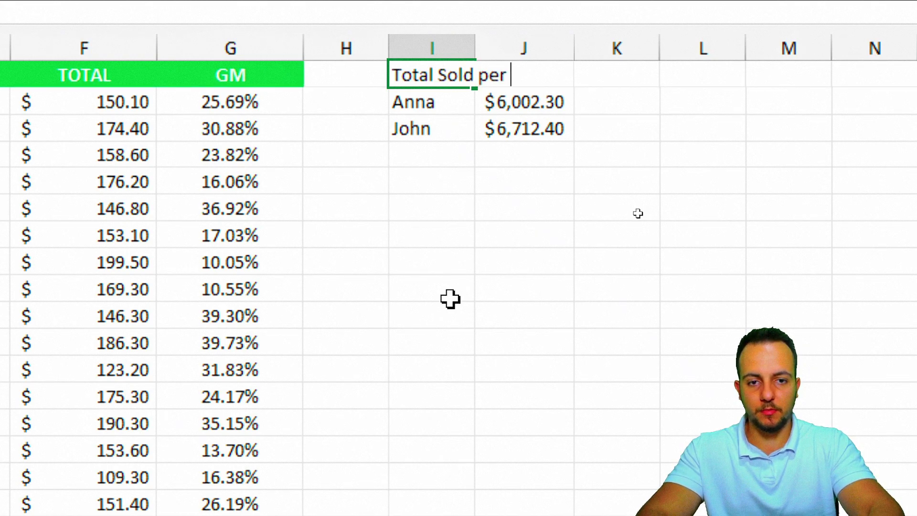
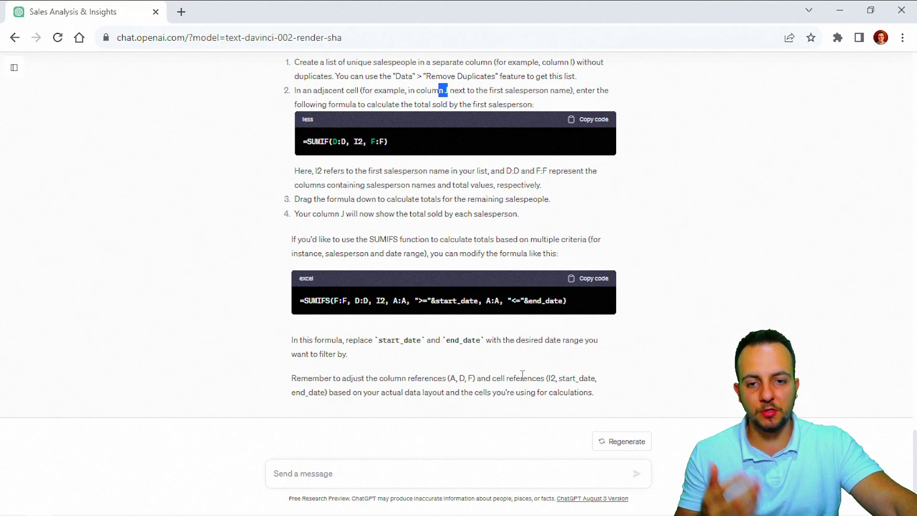
Switch to ChatGPT and ask "How can I calculate the total sold in each one of the days of the week in Excel?"
scroll(511, 377, "up", 10)
scroll(449, 387, "up", 7)
scroll(449, 388, "down", 2)
scroll(449, 388, "down", 10)
scroll(449, 388, "down", 10)
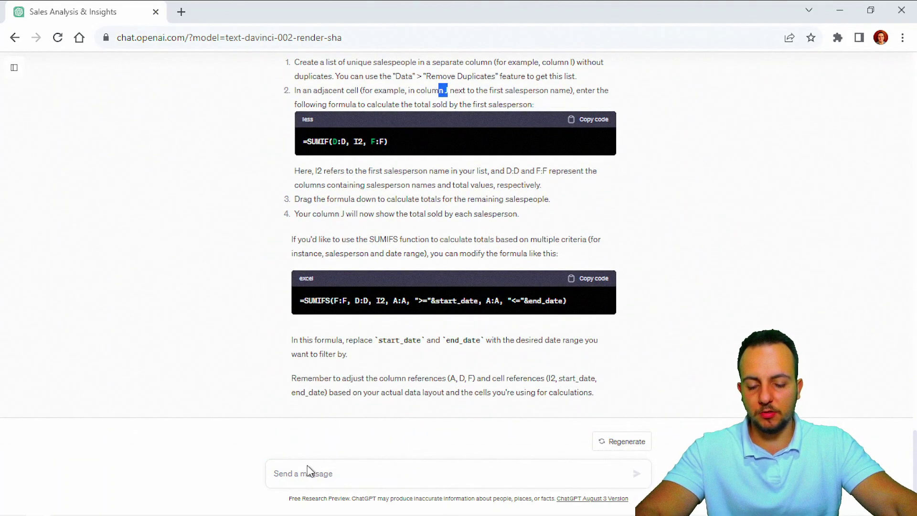
left_click(310, 470)
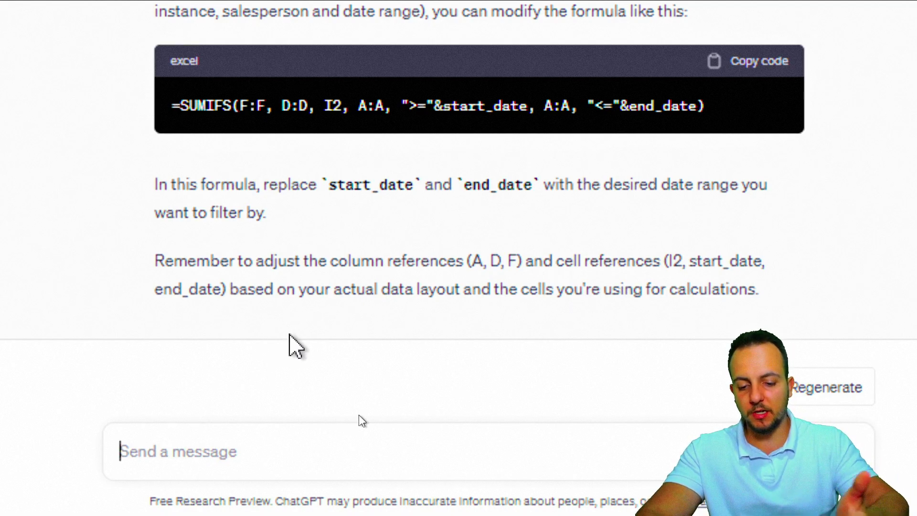
type("How can I calculate")
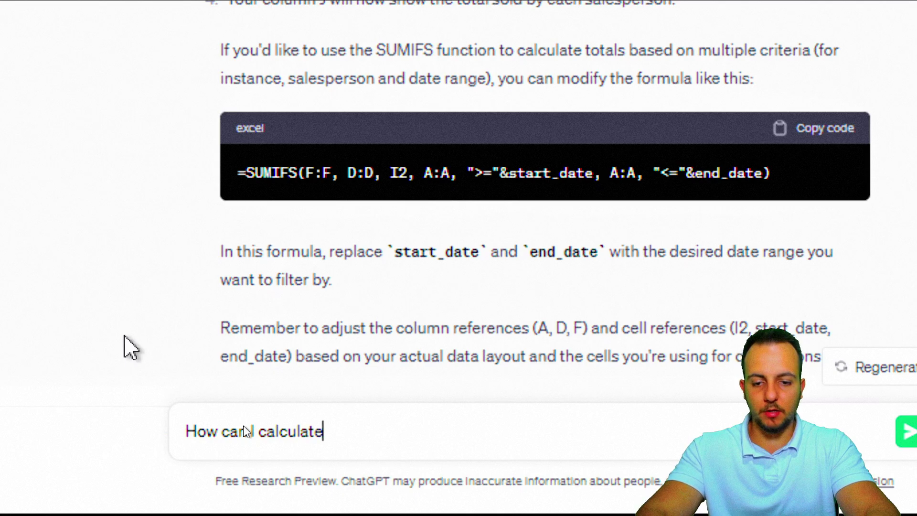
type(" the total sold in each ")
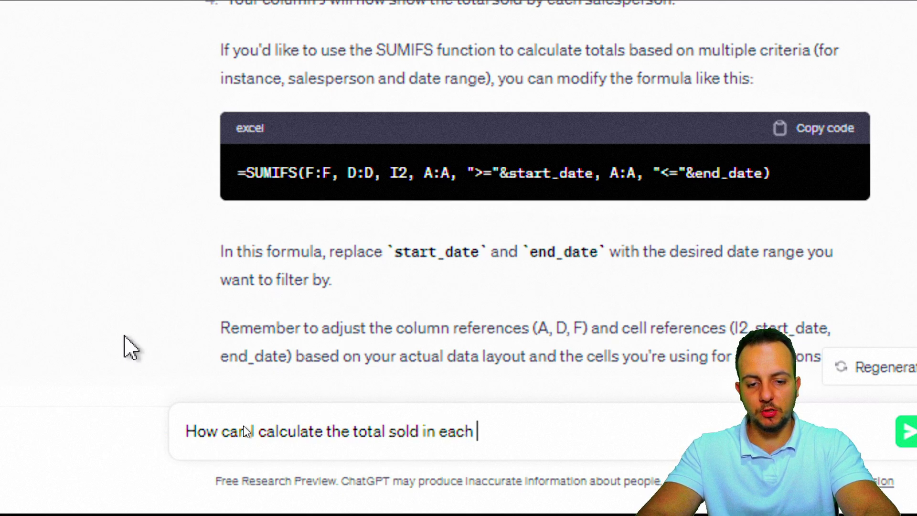
type("one of the days of the week in excel")
key("Left")
key("Left")
key("Left")
key("Left")
key("BackSpace")
type("Excel")
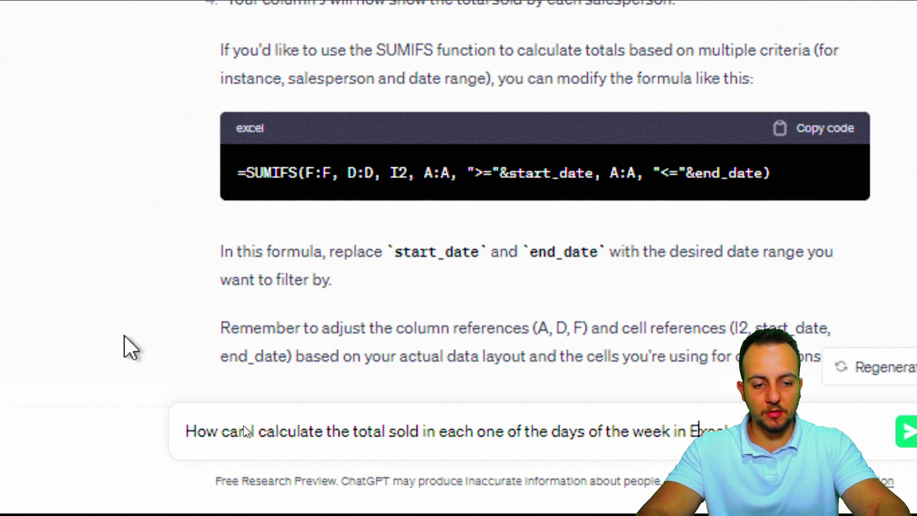
type("?")
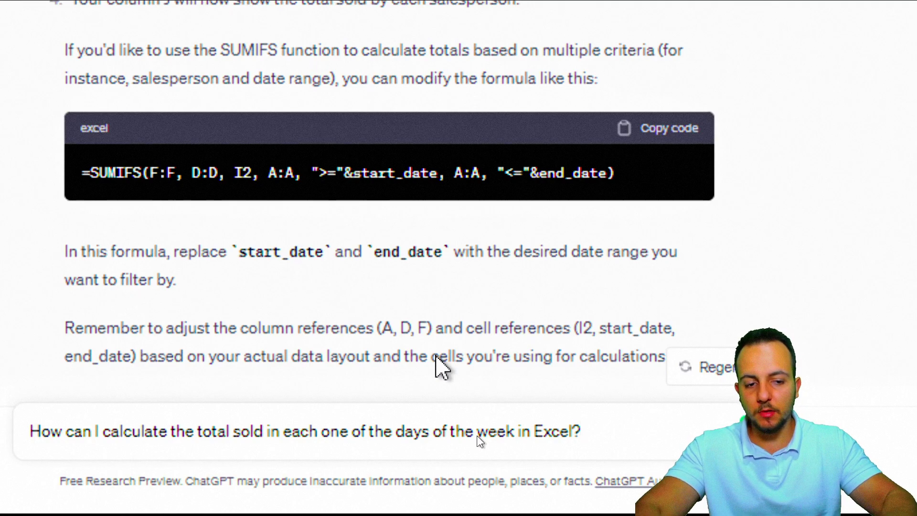
key("Return")
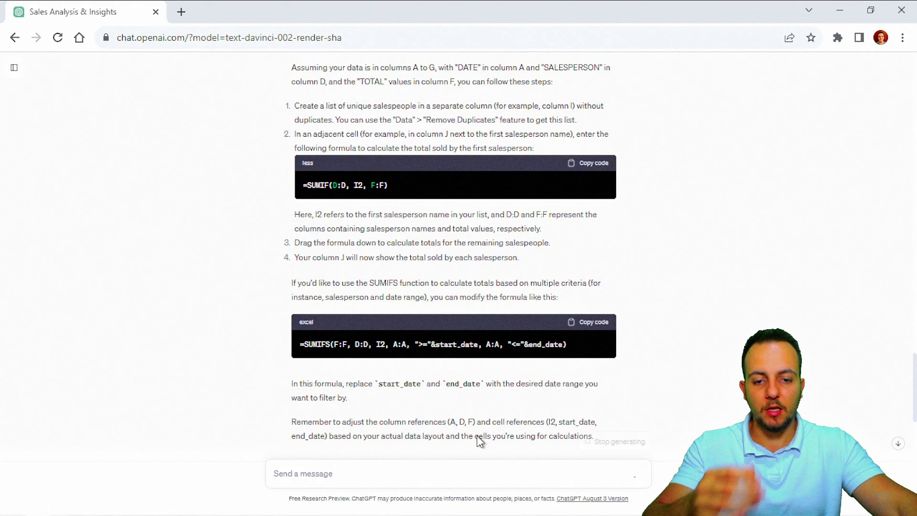
Read the reply's steps for weekday totals and check them against the DATE column of the Excel report
scroll(445, 398, "down", 20)
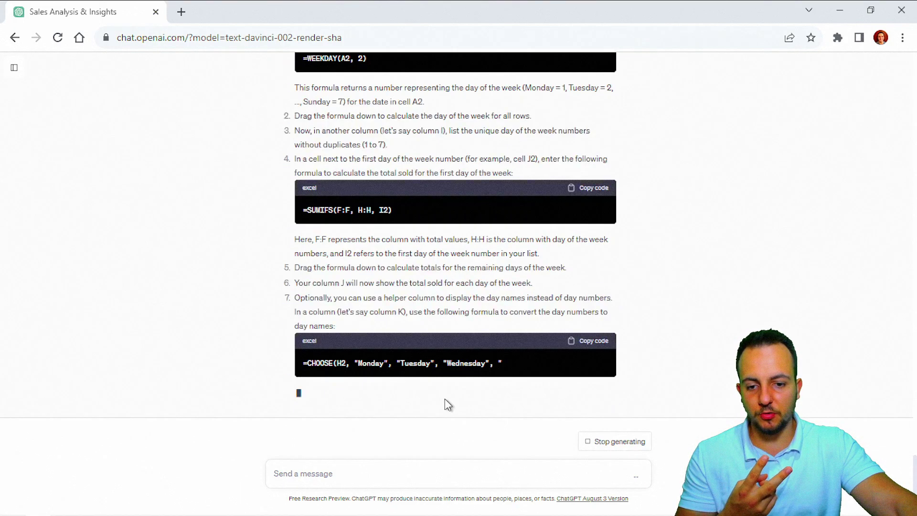
scroll(445, 398, "up", 3)
scroll(444, 399, "up", 3)
scroll(445, 400, "down", 3)
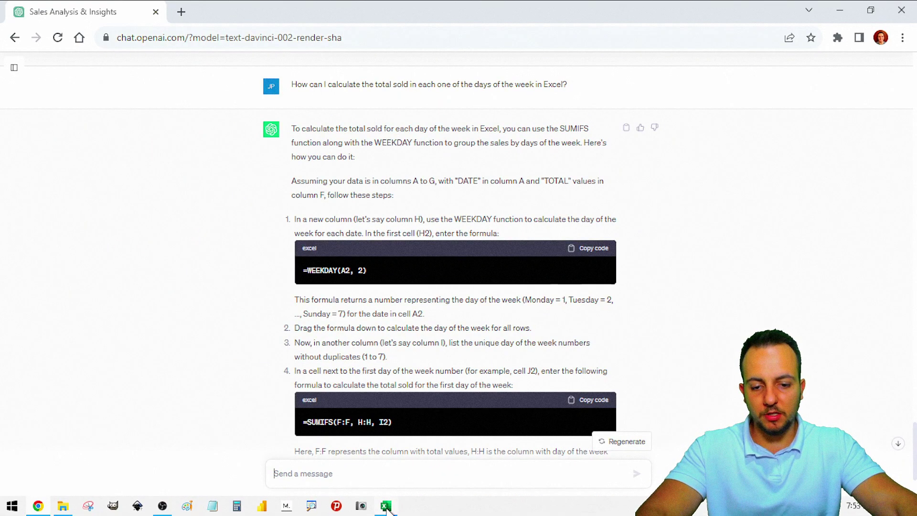
left_click(386, 507)
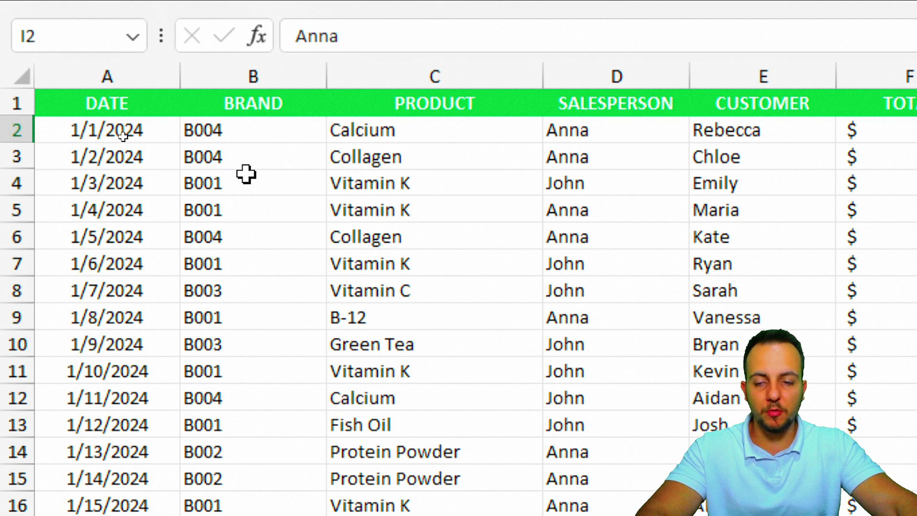
key("ctrl+2")
left_click_drag(71, 79, 145, 124)
left_click_drag(153, 105, 270, 106)
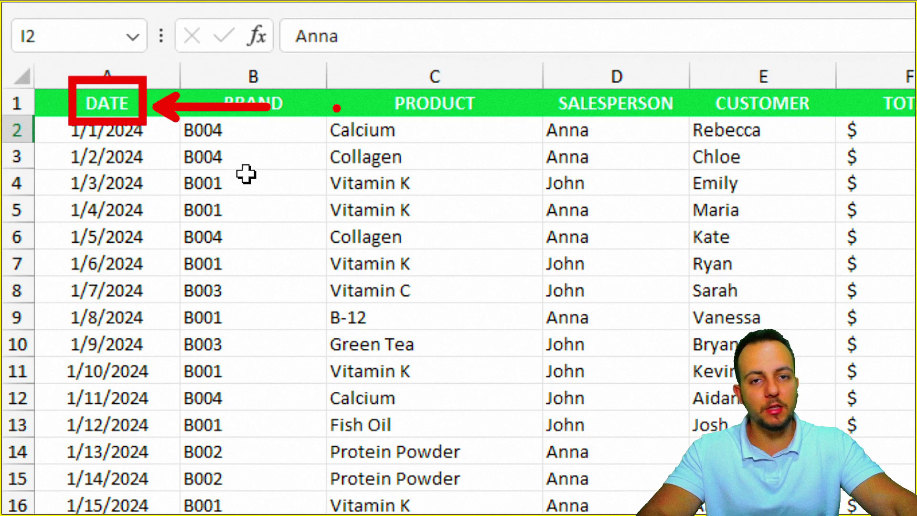
key("Escape")
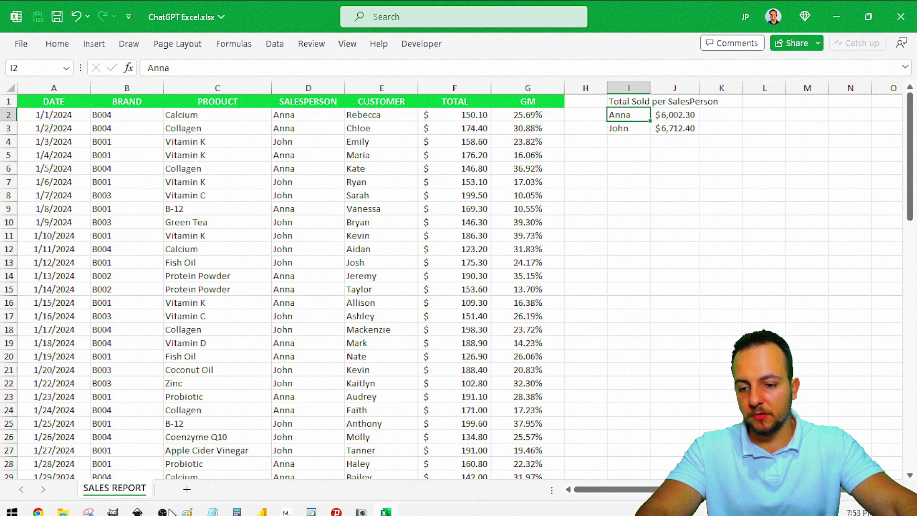
left_click(38, 510)
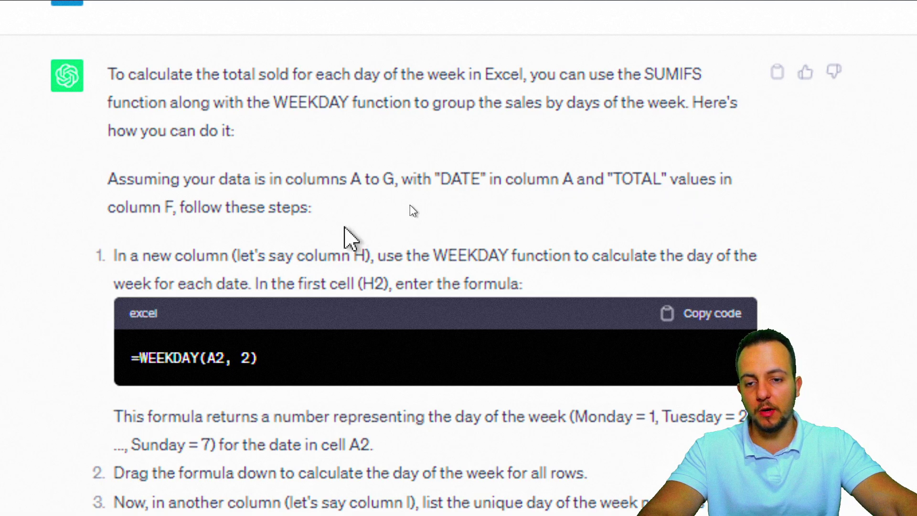
scroll(579, 311, "down", 3)
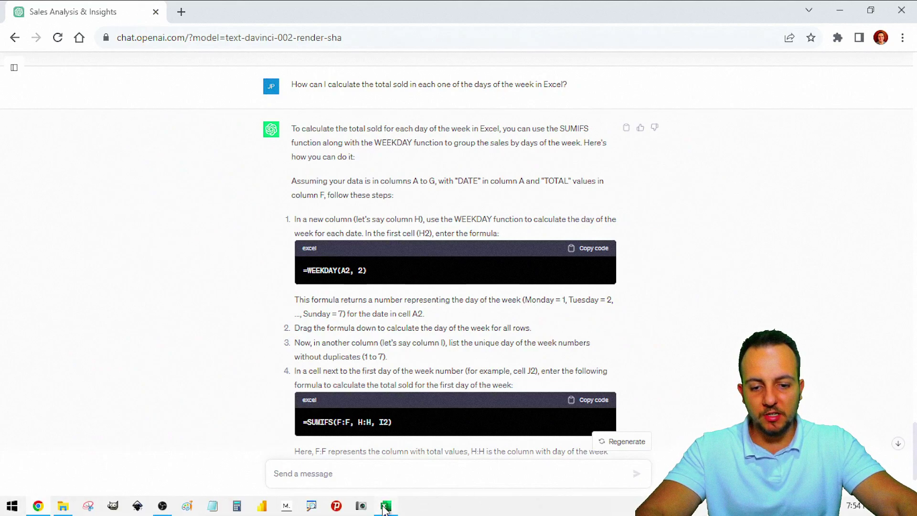
Copy the formula =WEEKDAY(A2, 2) from step 1 of the reply and switch to Excel
left_click(385, 510)
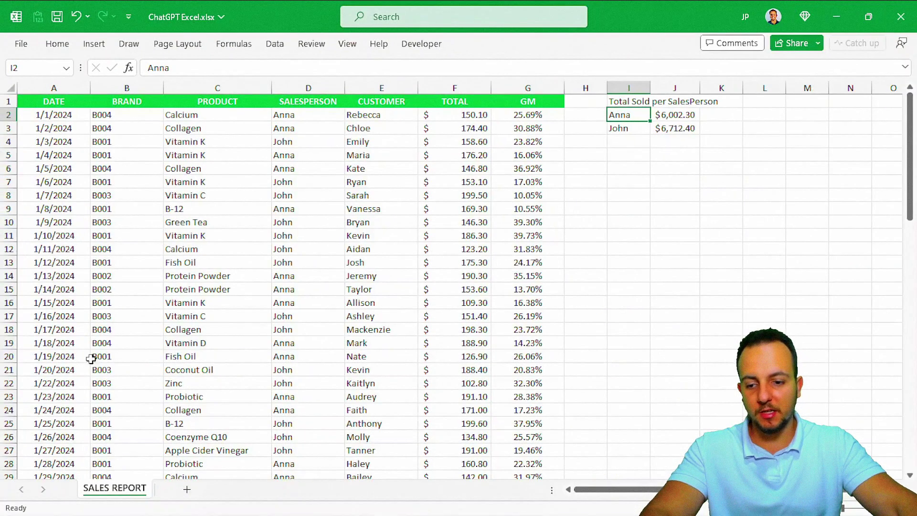
left_click(382, 506)
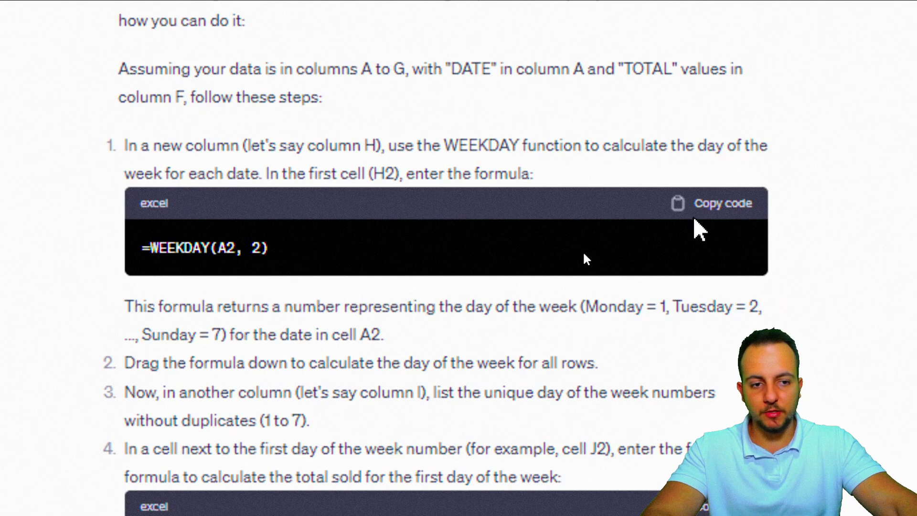
left_click(721, 206)
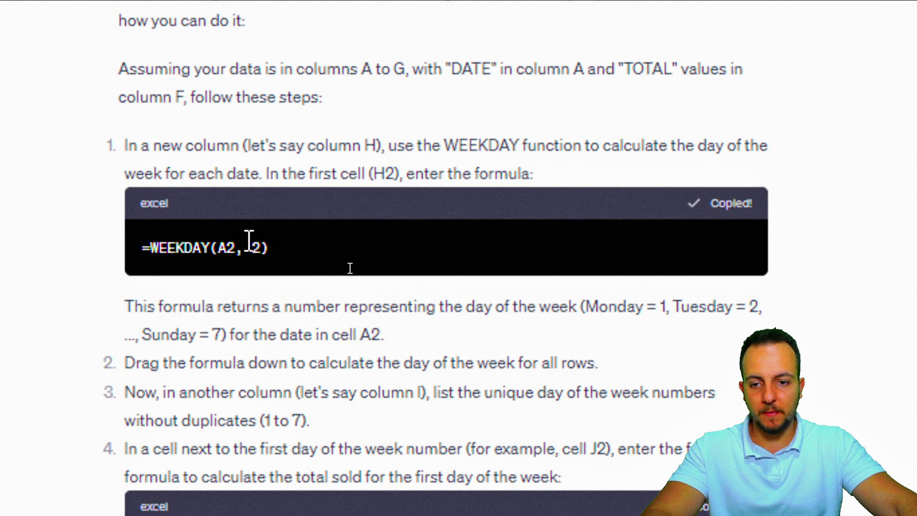
triple_click(248, 244)
left_click(385, 506)
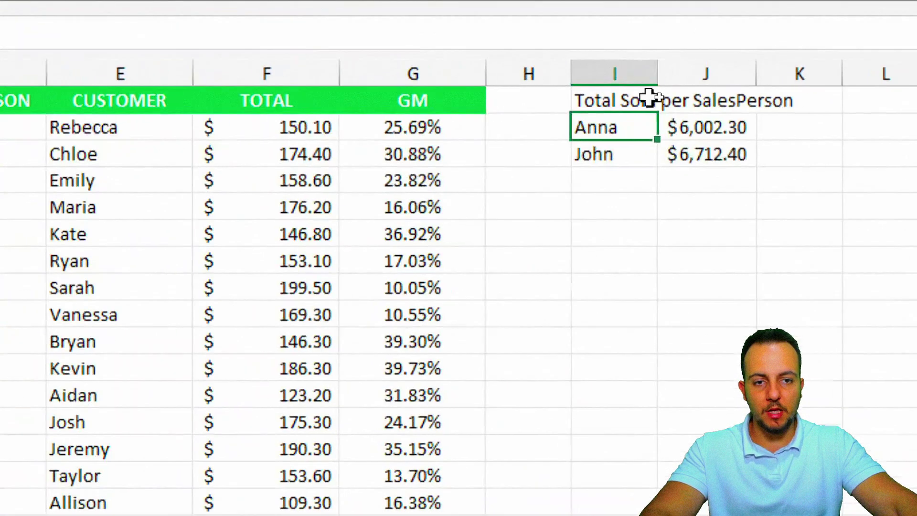
Insert three blank columns before column I, ahead of the salesperson totals
left_click(302, 71)
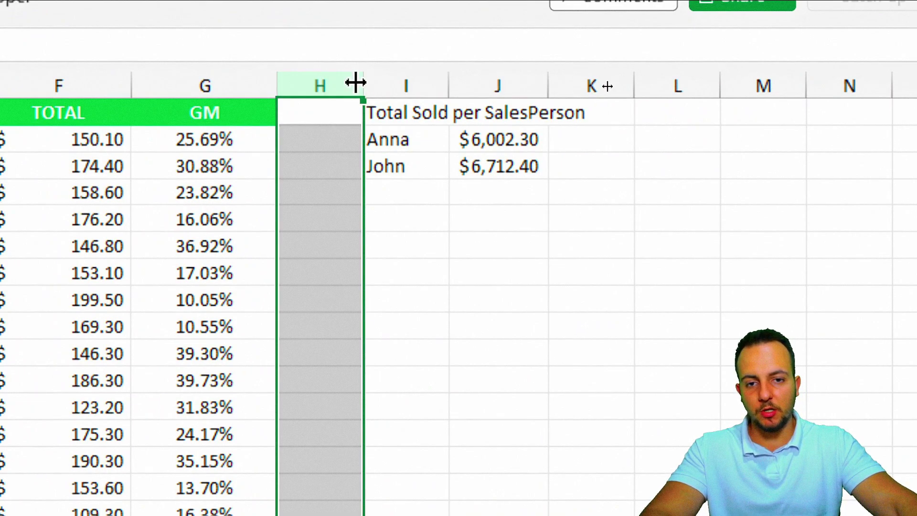
left_click_drag(391, 74, 409, 78)
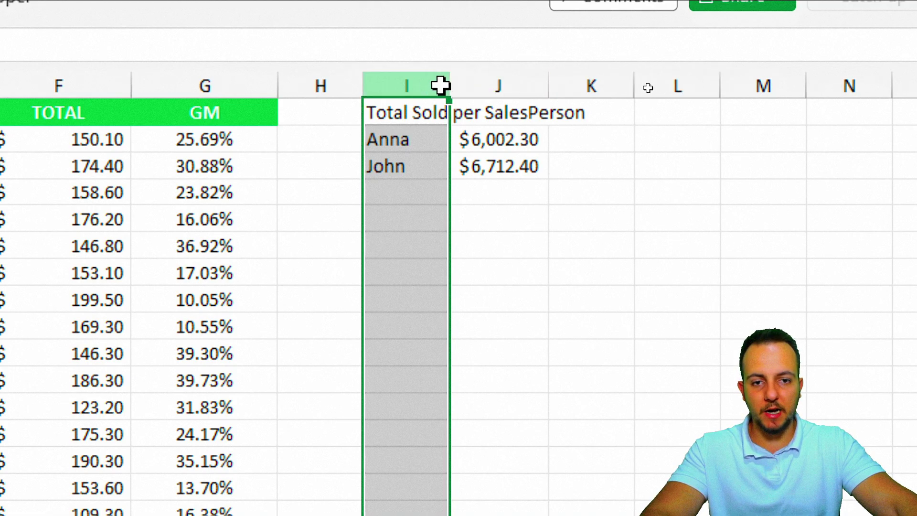
left_click_drag(442, 85, 572, 82)
right_click(572, 82)
left_click(640, 349)
left_click(551, 294)
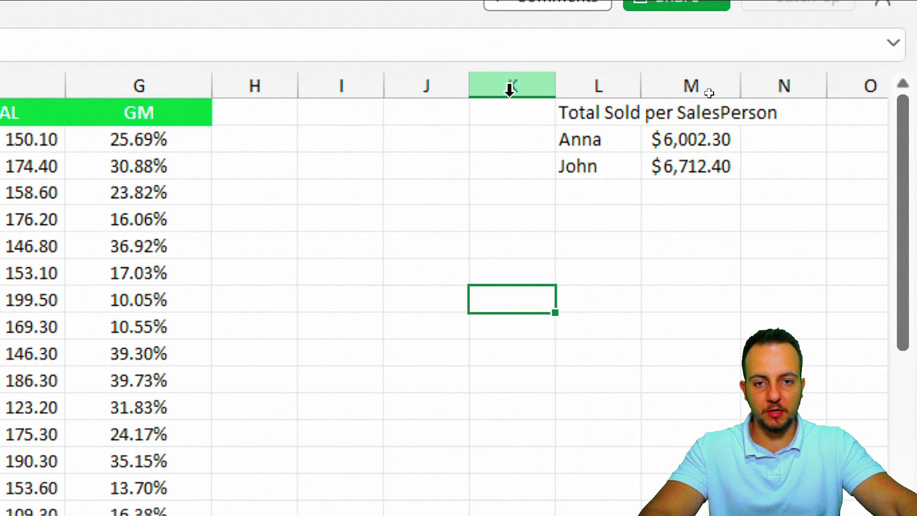
Enter the copied =WEEKDAY(A2, 2) in H2 and fill it down column H for all data rows
left_click_drag(507, 86, 374, 80)
left_click(257, 86)
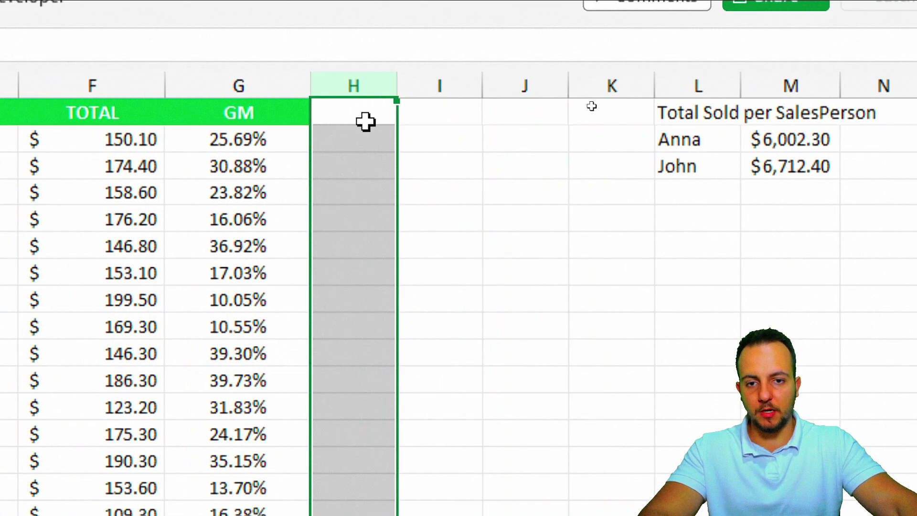
left_click(256, 140)
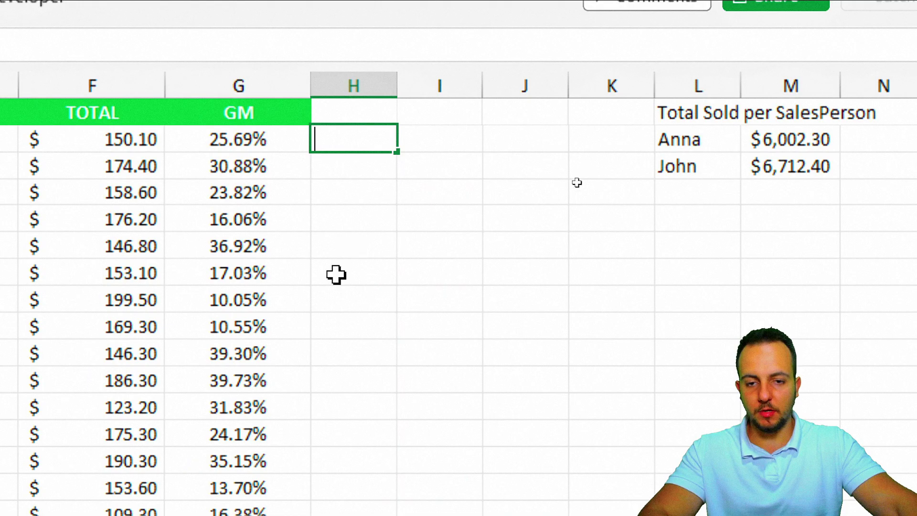
type("=WEEKDAY(A2, 2)")
key("Return")
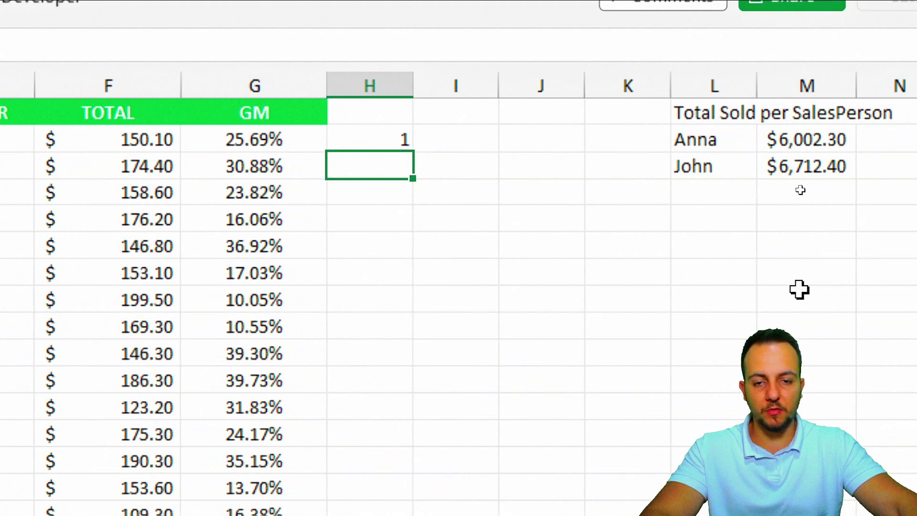
left_click(353, 141)
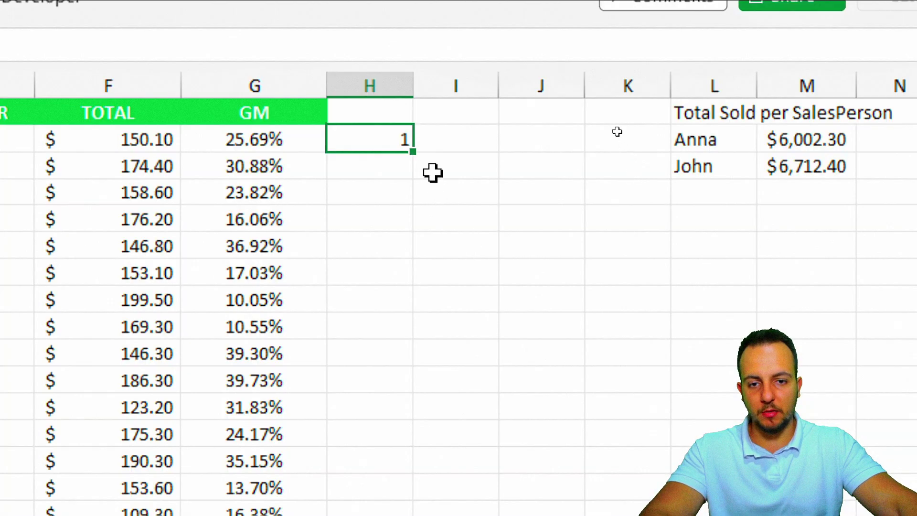
double_click(411, 150)
Check the weekday numbers in column H for several rows and select cell I2
left_click(386, 144)
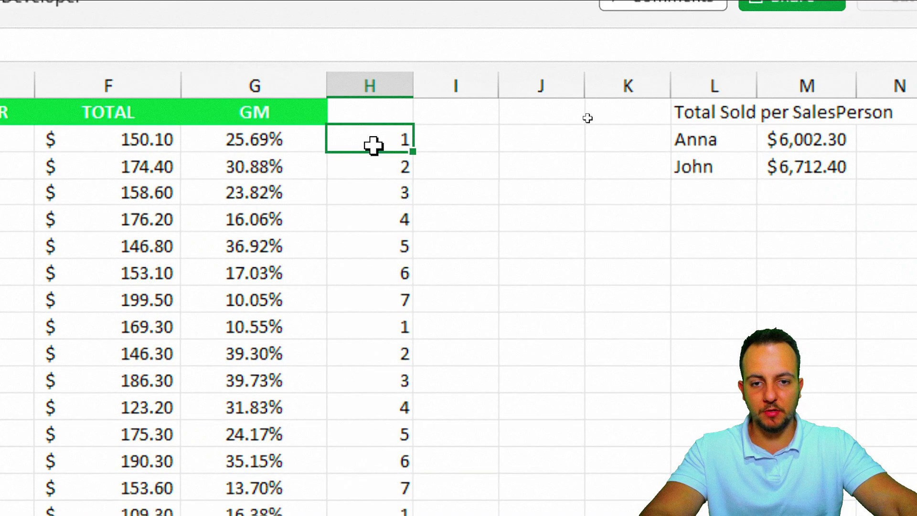
key("shift+space")
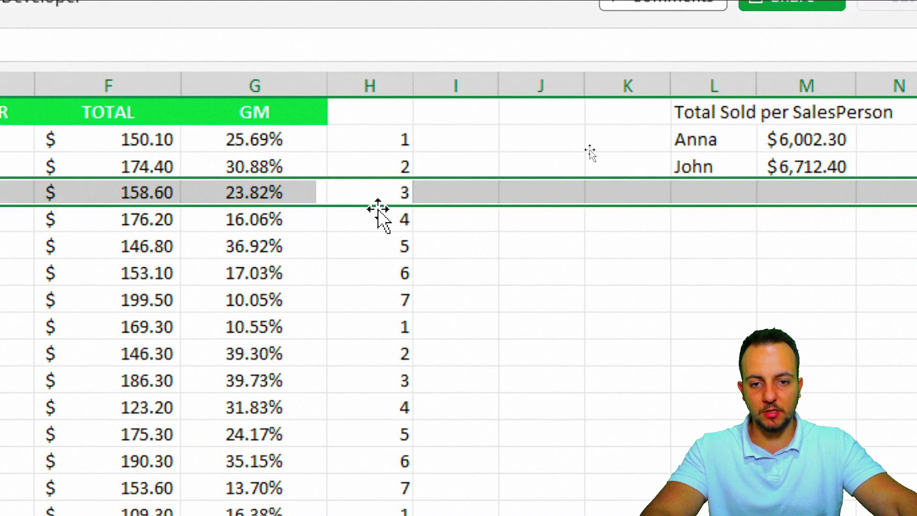
left_click(385, 300)
left_click(377, 326)
key("shift+space")
key("Down")
key("Down")
key("shift+space")
left_click(454, 127)
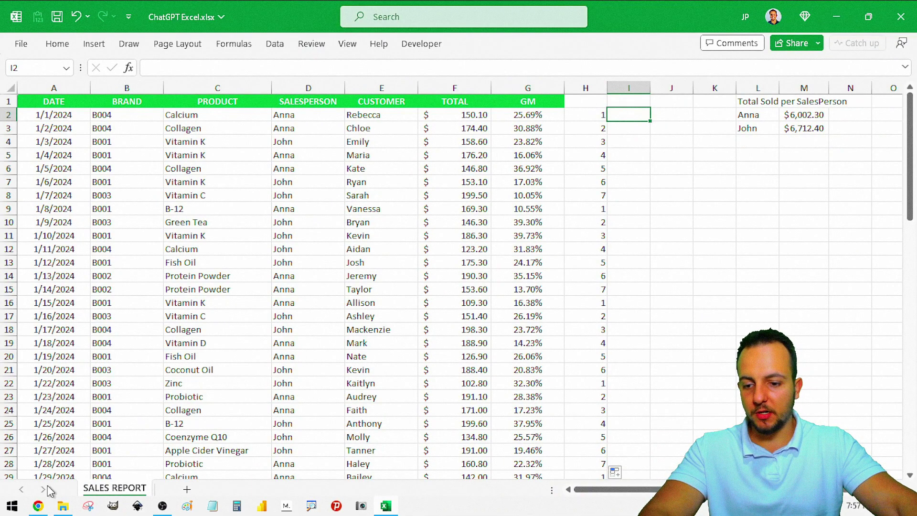
Review steps 2 and 3 of the ChatGPT reply on listing unique weekday numbers in column I, and return to Excel
left_click(41, 509)
scroll(449, 329, "down", 1)
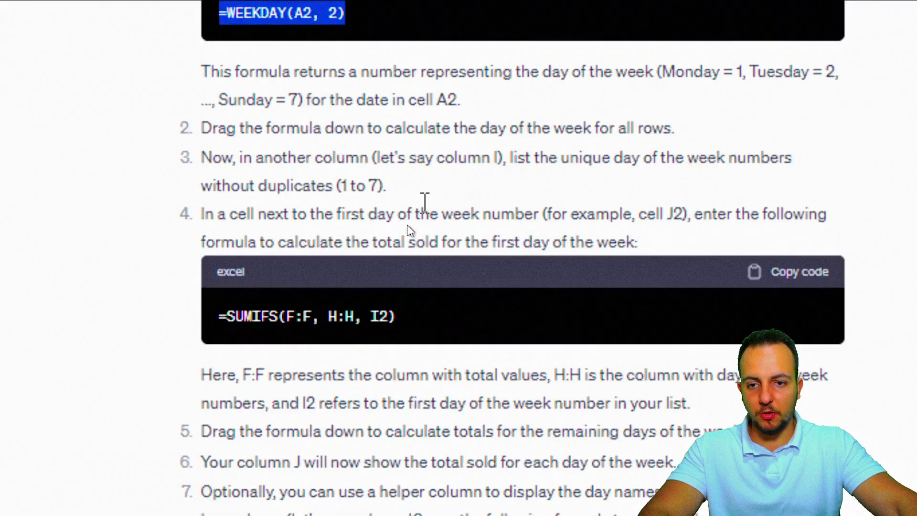
left_click_drag(218, 129, 686, 148)
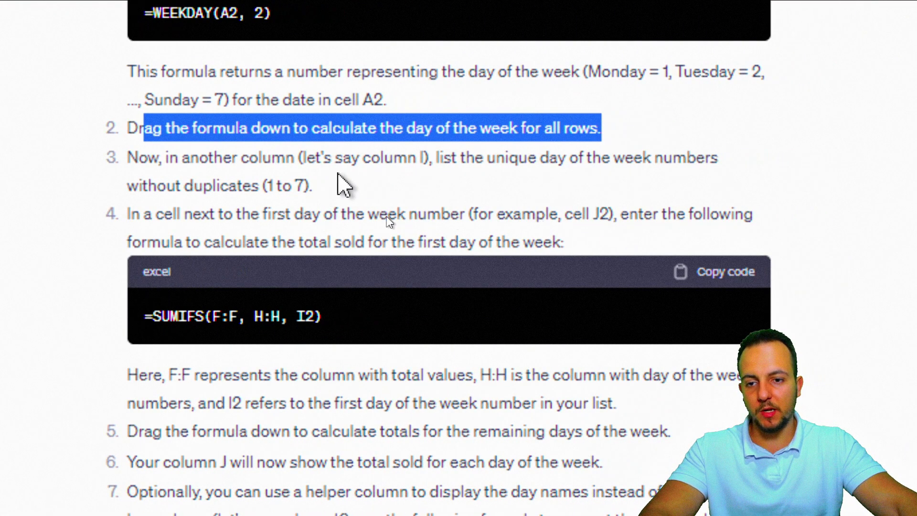
mouse_move(132, 156)
left_mouse_down()
mouse_move(429, 148)
mouse_move(508, 157)
mouse_move(559, 184)
mouse_move(692, 180)
mouse_move(274, 181)
mouse_move(317, 188)
mouse_move(135, 167)
left_mouse_up()
left_click(342, 195)
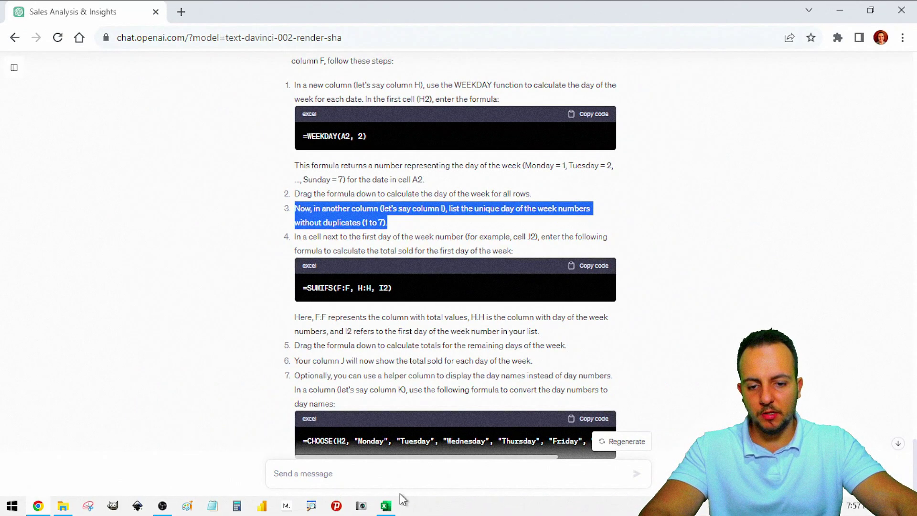
left_click(386, 505)
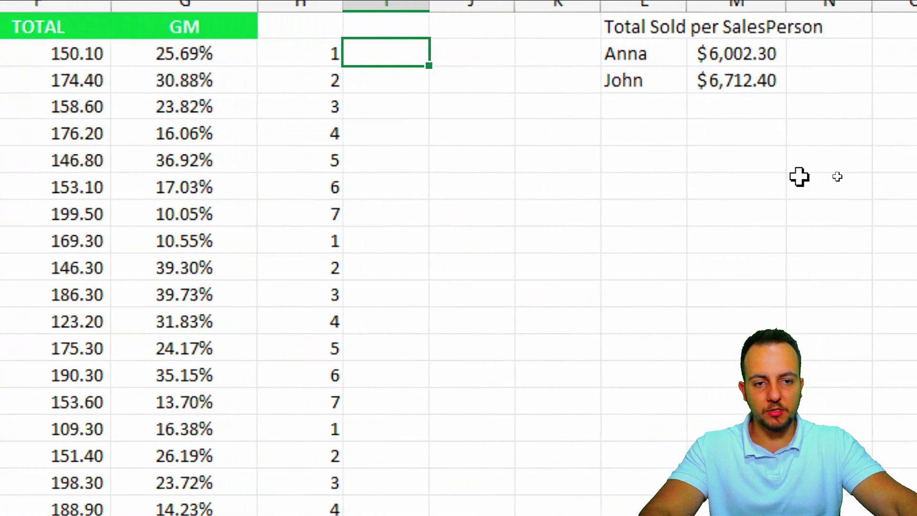
List the weekday numbers 1 to 7 in J5:J11 by entering 1, 2, 3 and filling the series down
left_click(671, 150)
type("1")
key("Return")
type("2")
key("Return")
type("3")
key("Return")
left_click_drag(493, 131, 485, 296)
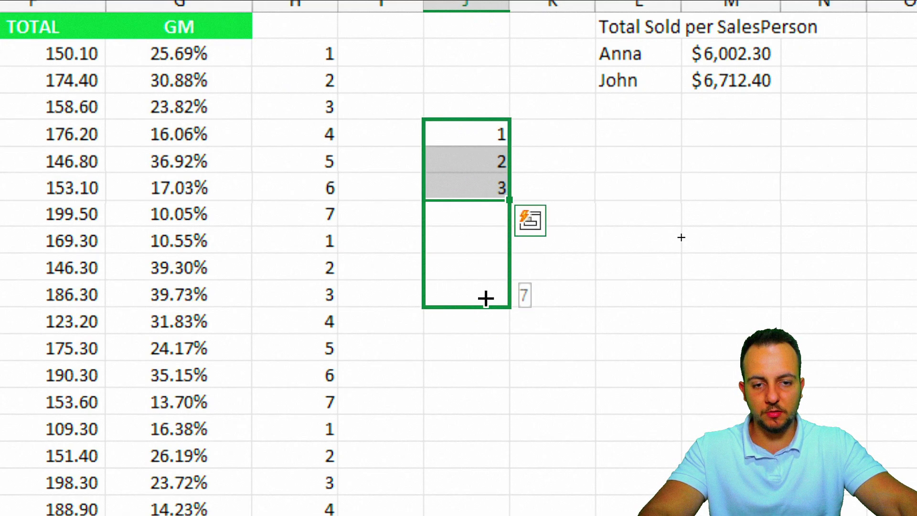
left_click(456, 284)
left_click(489, 139)
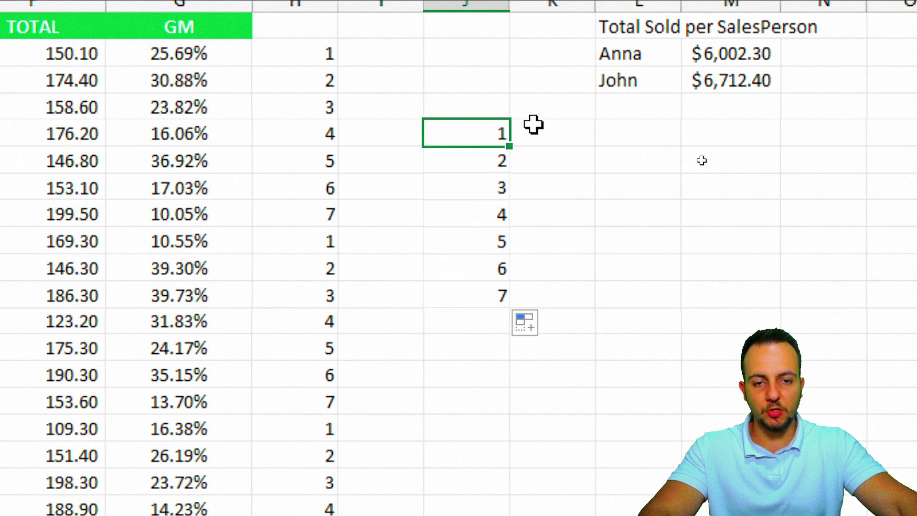
left_click_drag(480, 158, 526, 174)
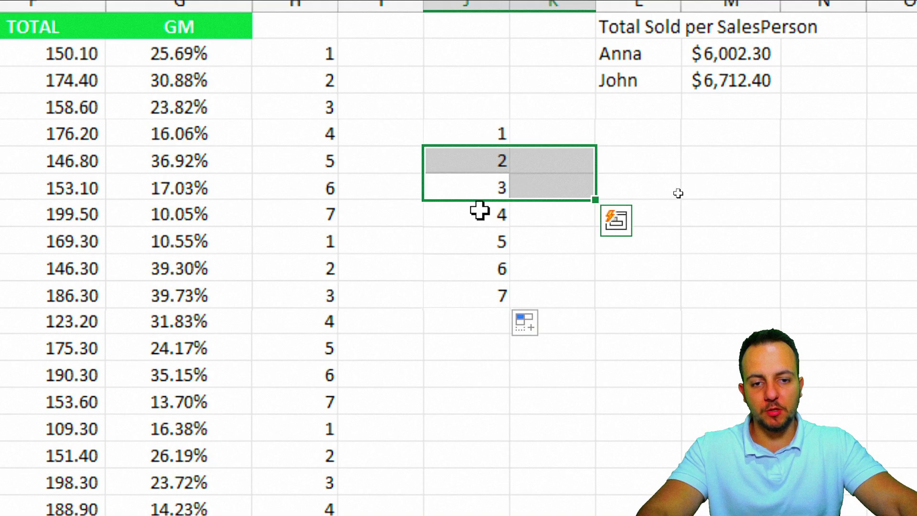
left_click_drag(477, 211, 525, 213)
Read step 4 of the ChatGPT reply and copy its formula =SUMIFS(F:F, H:H, I2)
left_click(502, 136)
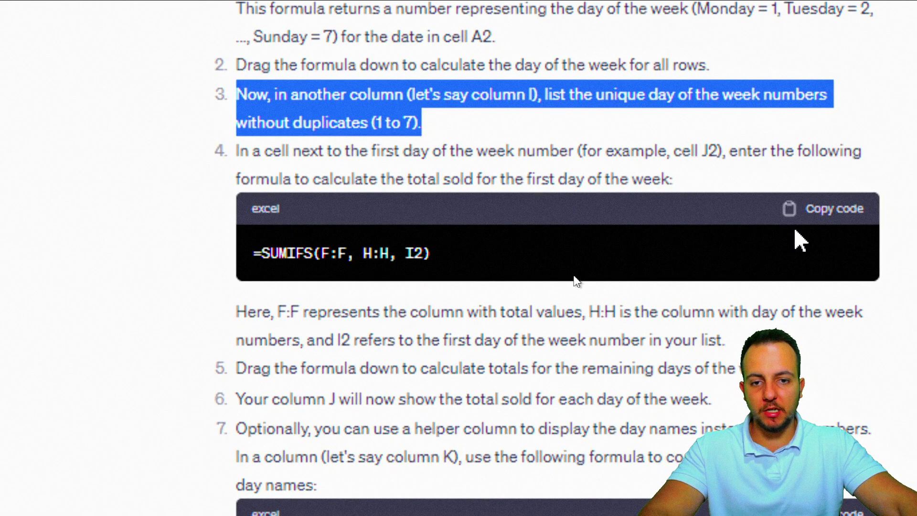
left_click_drag(452, 143, 418, 180)
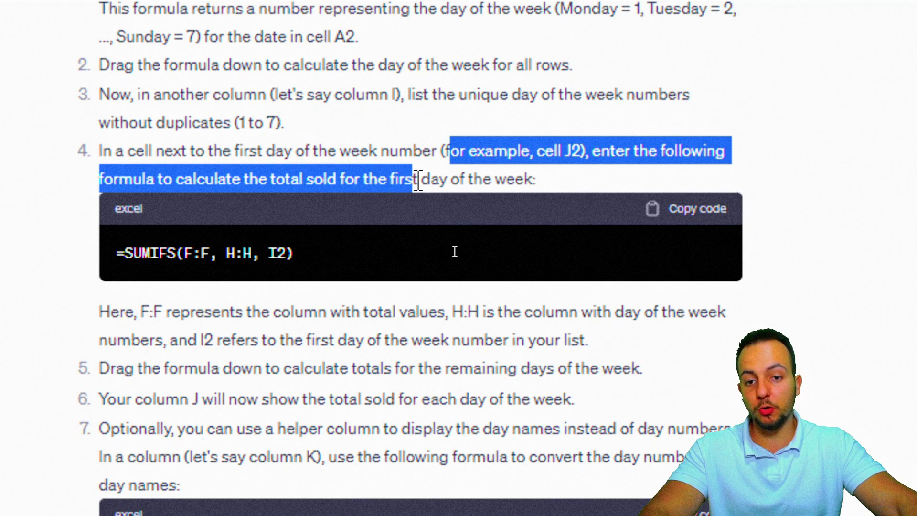
left_click(431, 180)
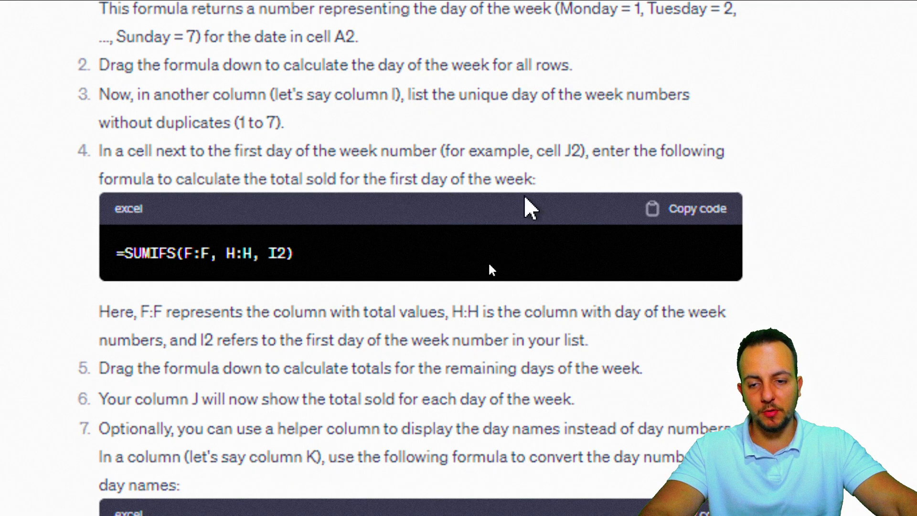
left_click_drag(118, 255, 293, 250)
key("ctrl+c")
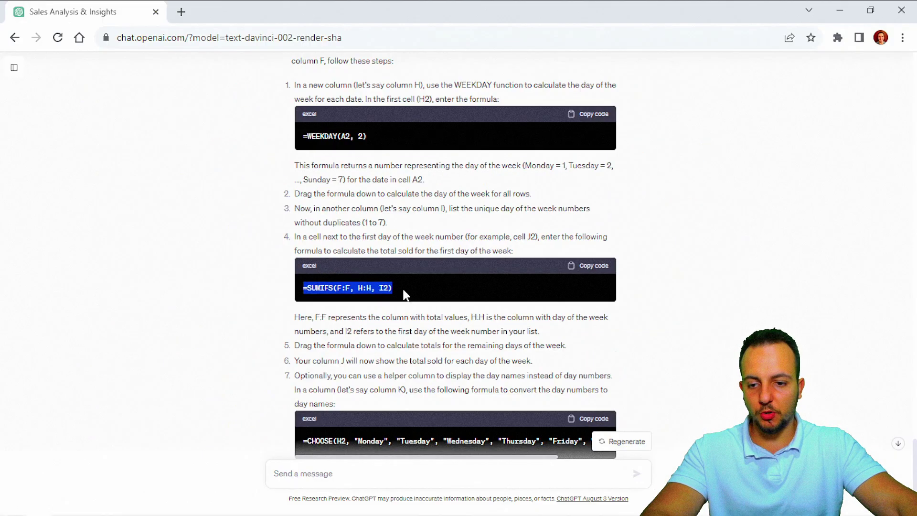
Return to the Excel sales report and enter the copied =SUMIFS(F:F, H:H, I2) in J2
mouse_move(385, 507)
left_click(420, 446)
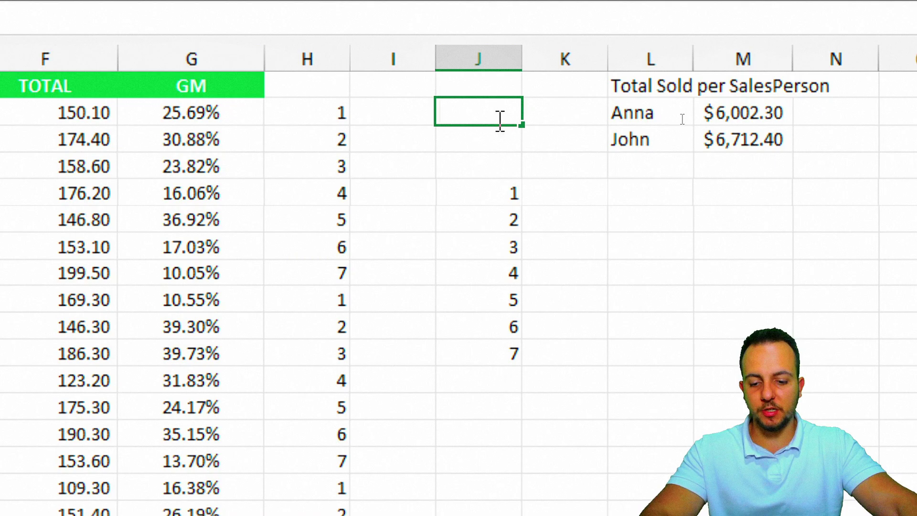
key("ctrl+v")
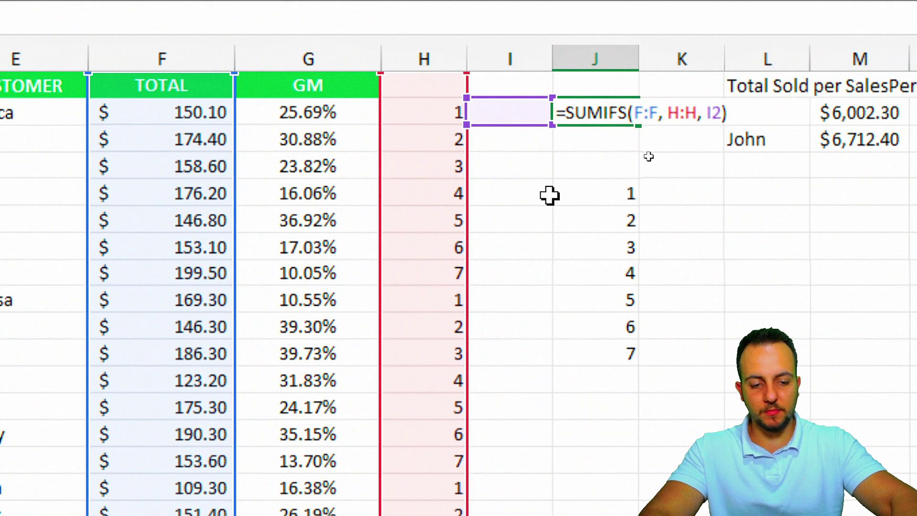
key("Return")
left_click(614, 103)
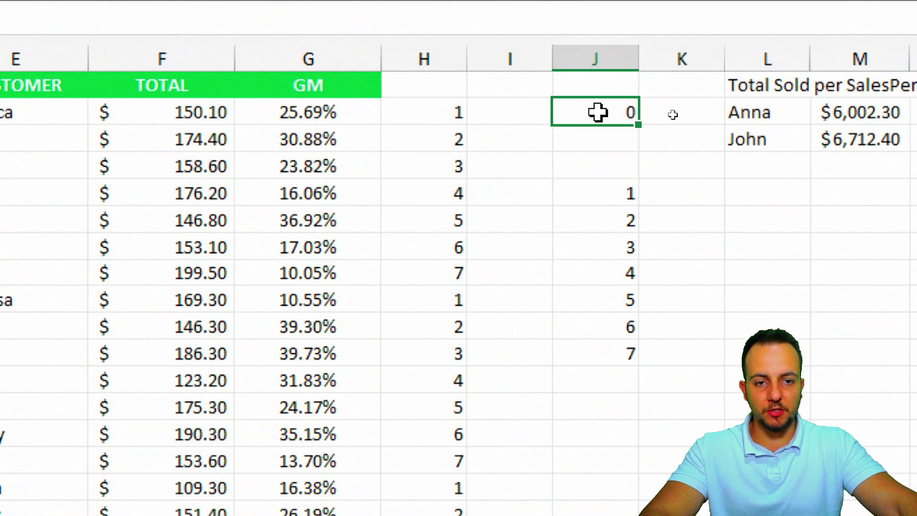
Inspect the SUMIFS formula in J2, comparing its criteria cell I2 with the location of the weekday number list
double_click(604, 114)
left_click(709, 115)
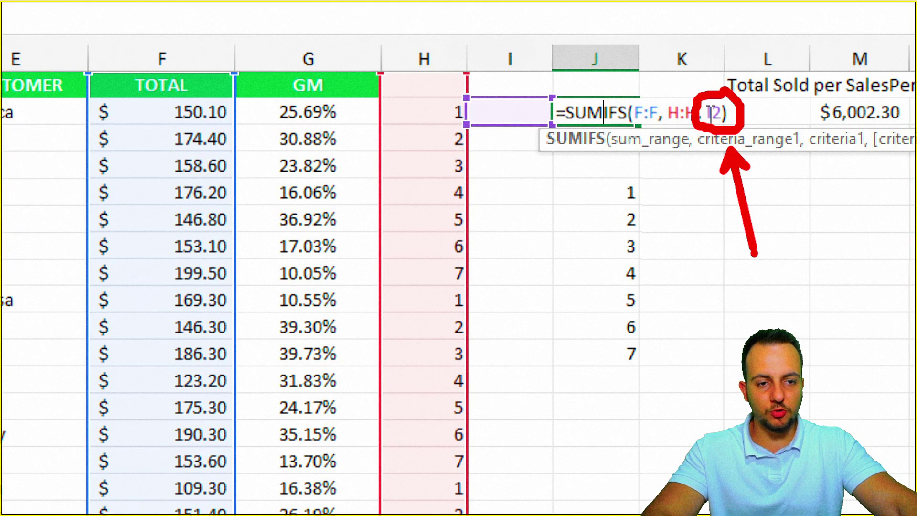
left_click_drag(512, 149, 512, 268)
left_click_drag(447, 61, 566, 141)
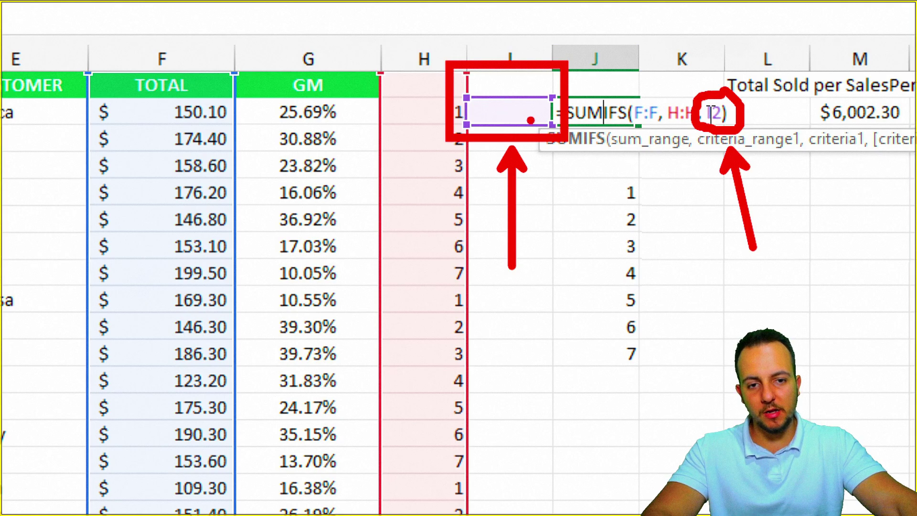
mouse_move(589, 173)
left_mouse_down()
mouse_move(655, 317)
mouse_move(654, 371)
left_mouse_up()
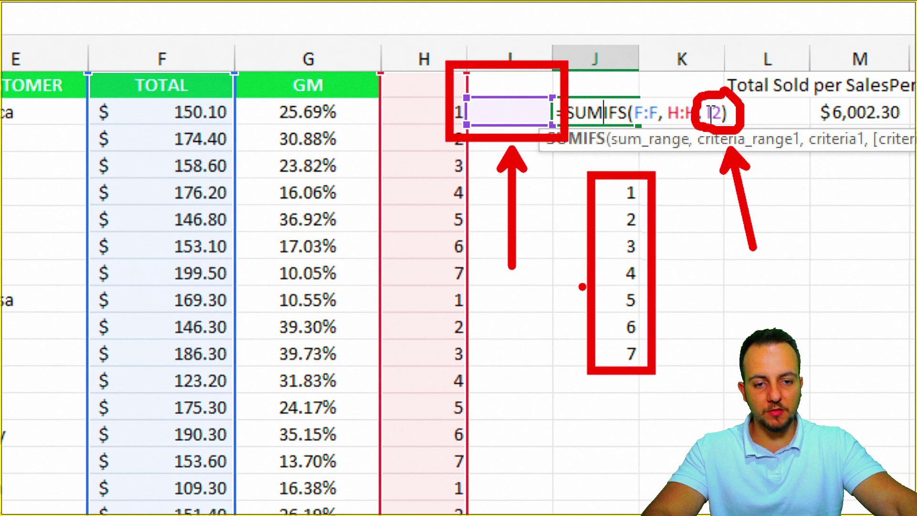
key("ctrl+z")
key("ctrl+z")
key("ctrl+z")
left_click_drag(604, 167, 658, 375)
left_click_drag(603, 308, 538, 165)
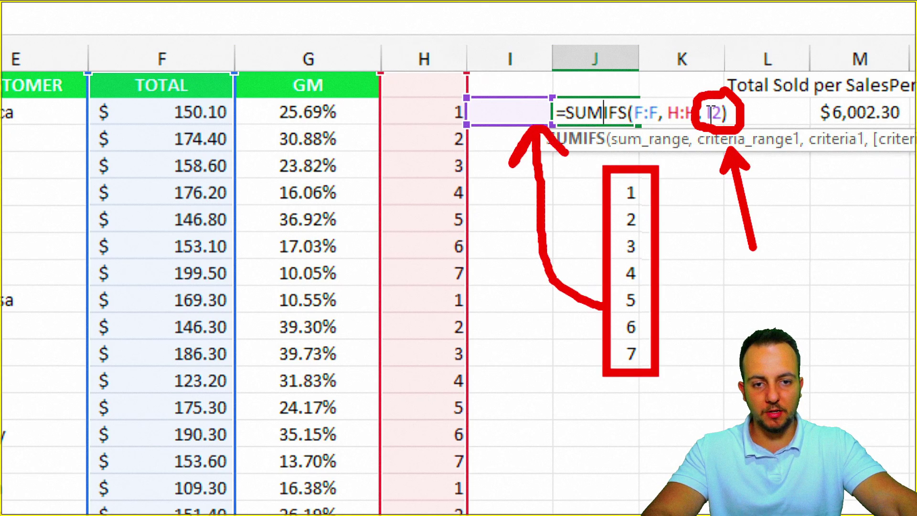
key("ctrl+z")
key("ctrl+z")
key("ctrl+z")
key("ctrl+z")
Copy the weekday numbers 1 to 7 from J5:J11 to I2:I8 and clear the originals in column J
mouse_move(607, 206)
left_mouse_down()
mouse_move(628, 199)
mouse_move(591, 358)
left_mouse_up()
key("Escape")
key("ctrl+Return")
key("ctrl+c")
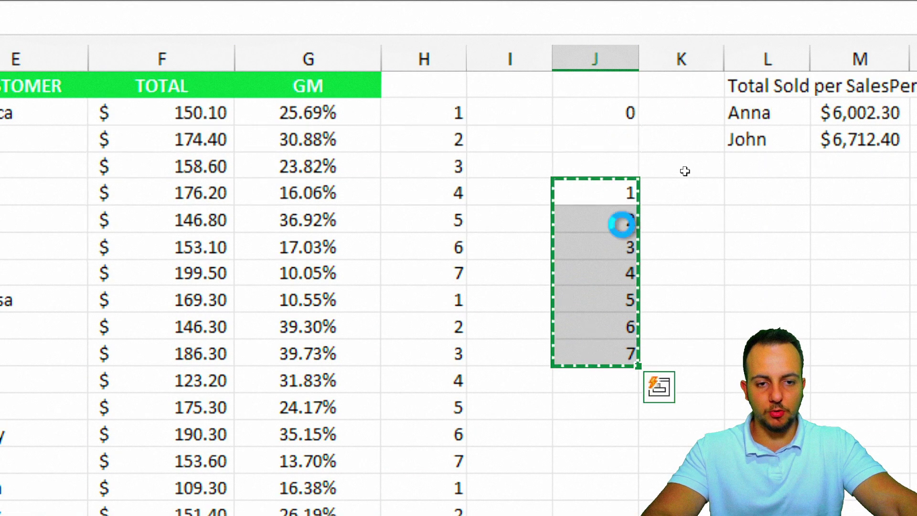
left_click(541, 118)
key("ctrl+v")
left_click_drag(595, 192, 599, 356)
key("Delete")
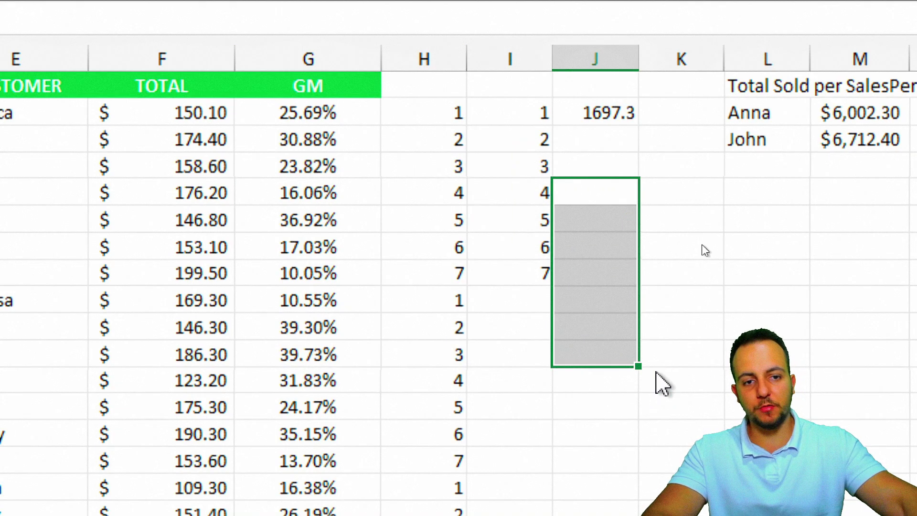
Fill the SUMIFS formula from J2 down to J8 and check the cell references in J7
left_click(607, 106)
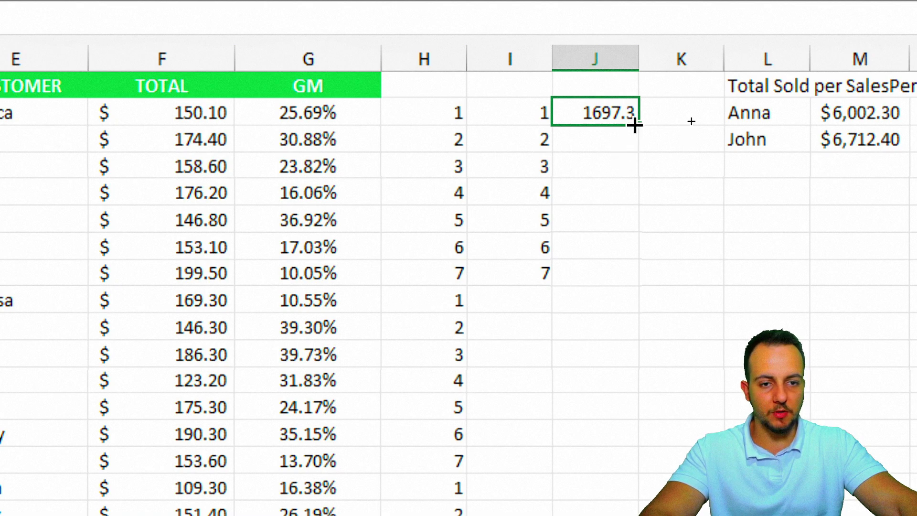
left_click_drag(641, 125, 630, 276)
double_click(616, 246)
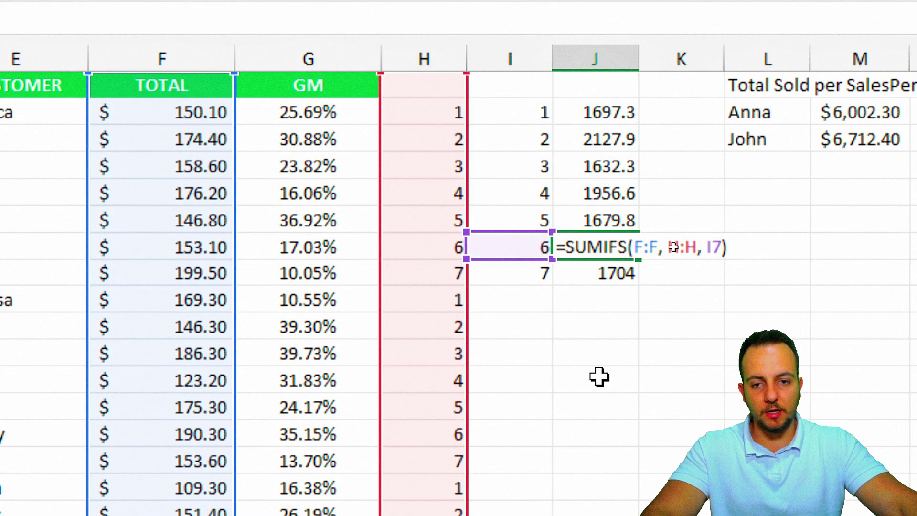
left_click(544, 139)
left_click_drag(536, 108, 589, 266)
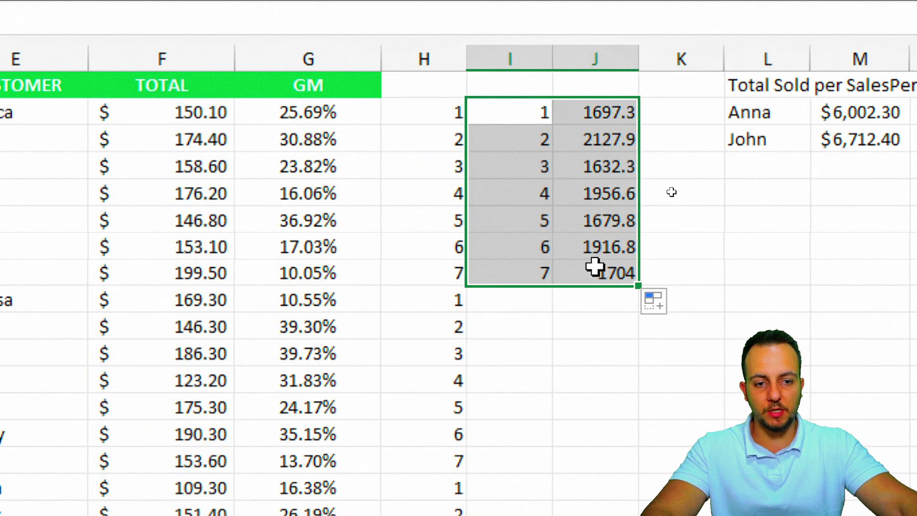
left_click(557, 139)
left_click(541, 112)
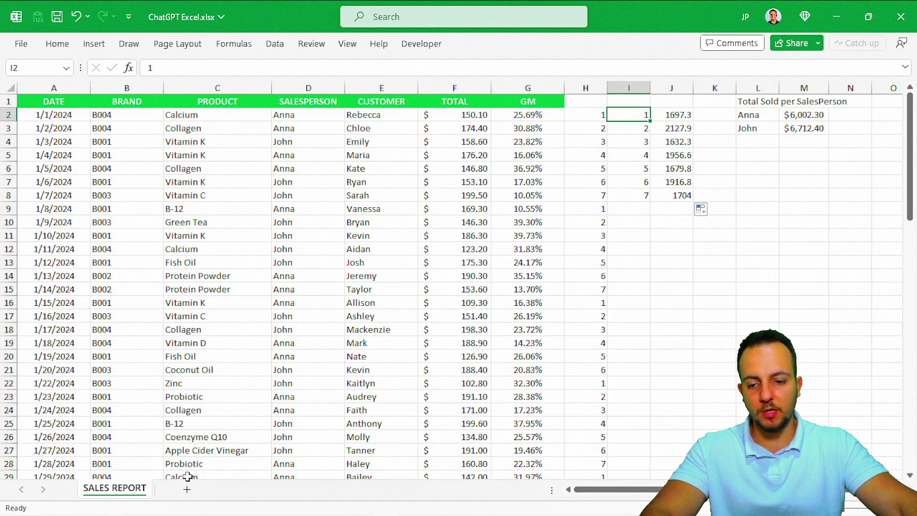
Switch to ChatGPT and ask "What the number 1 stands for in the Weekday function?"
left_click(76, 502)
type("What")
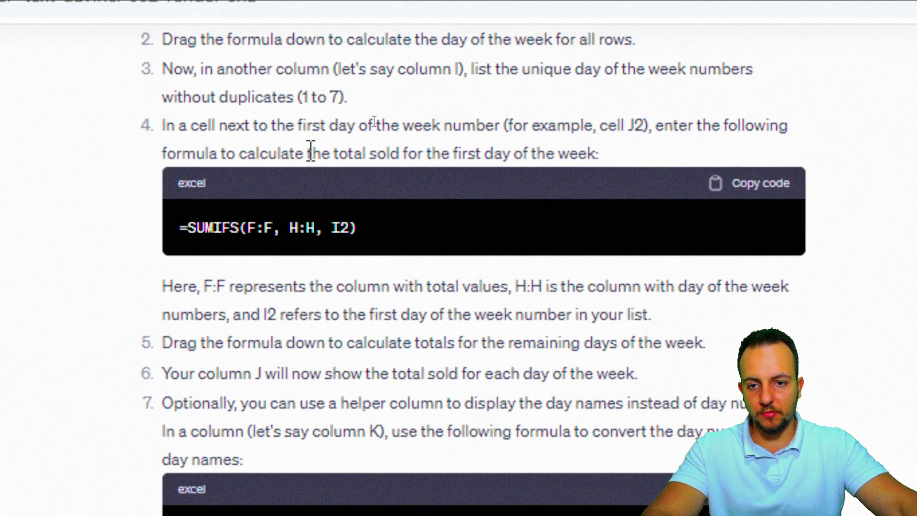
scroll(334, 203, "up", 5)
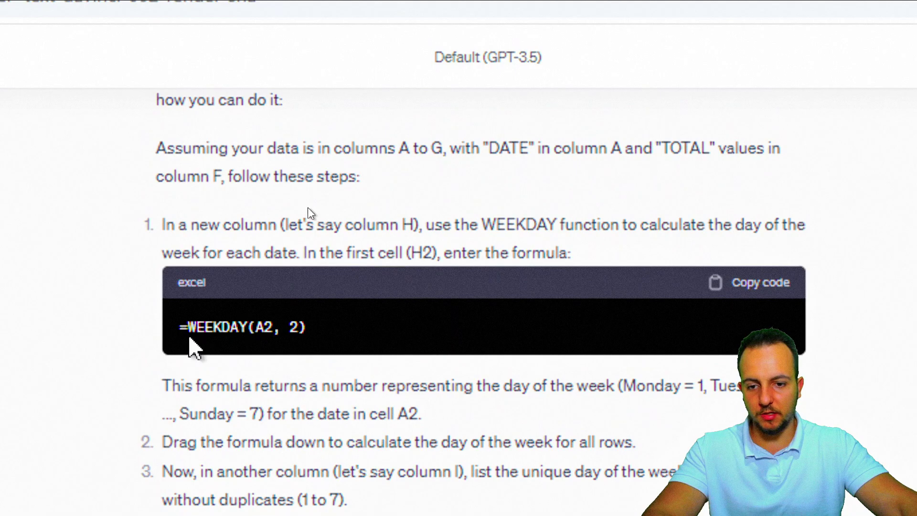
scroll(308, 210, "down", 10)
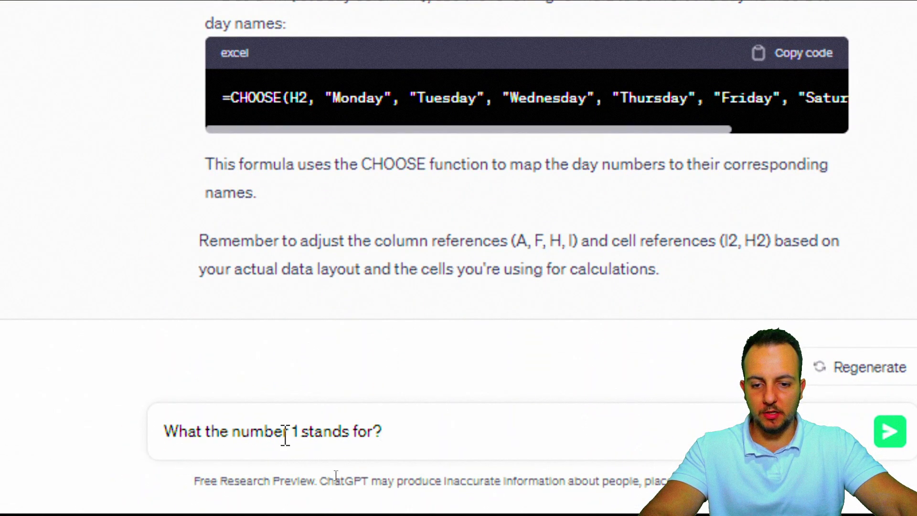
left_click(373, 431)
type("in the Weekday function")
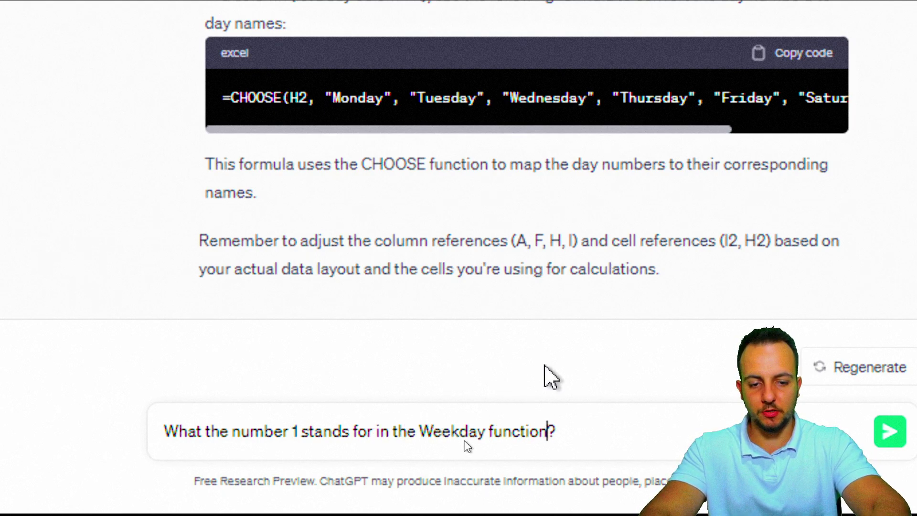
key("Return")
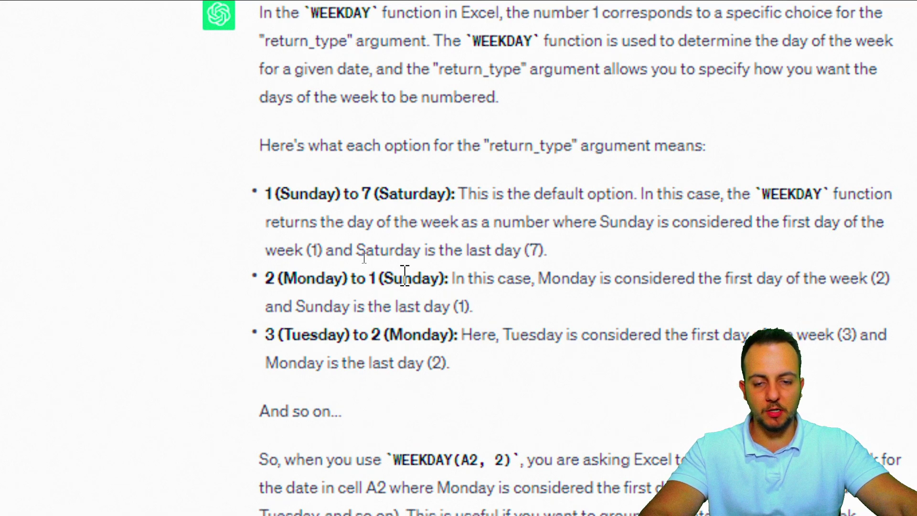
Review the WEEKDAY return_type options starting on Monday and Tuesday in the ChatGPT reply, and return to Excel
double_click(315, 279)
double_click(304, 334)
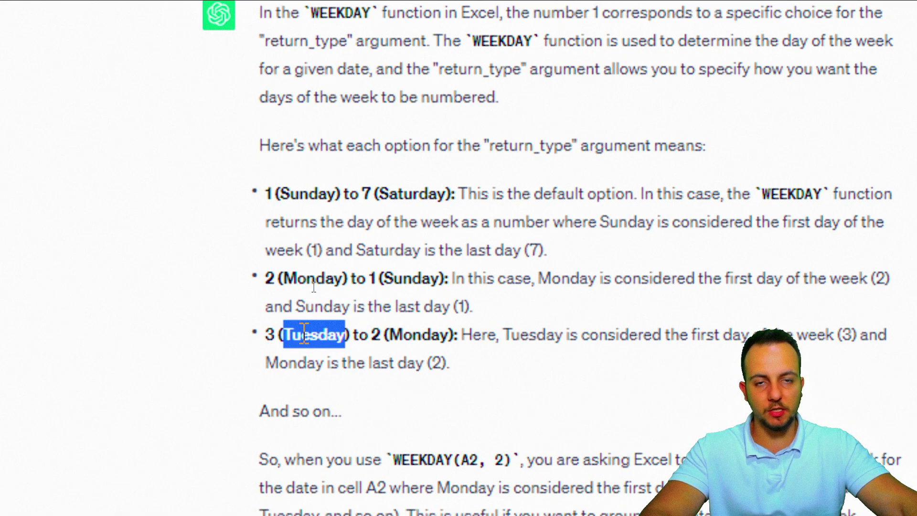
left_click(389, 507)
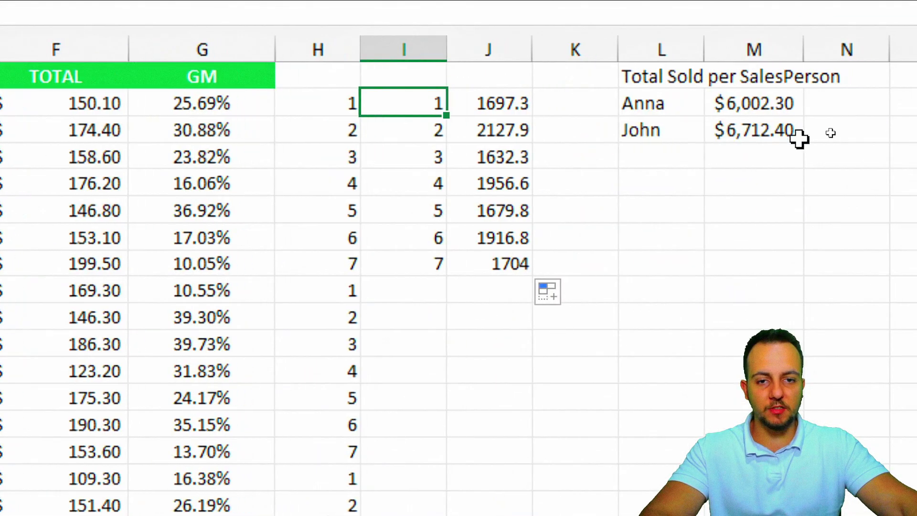
Move the weekday numbers and their totals from I2:J8 to L8:M14, below the salesperson totals
left_click_drag(360, 92, 444, 263)
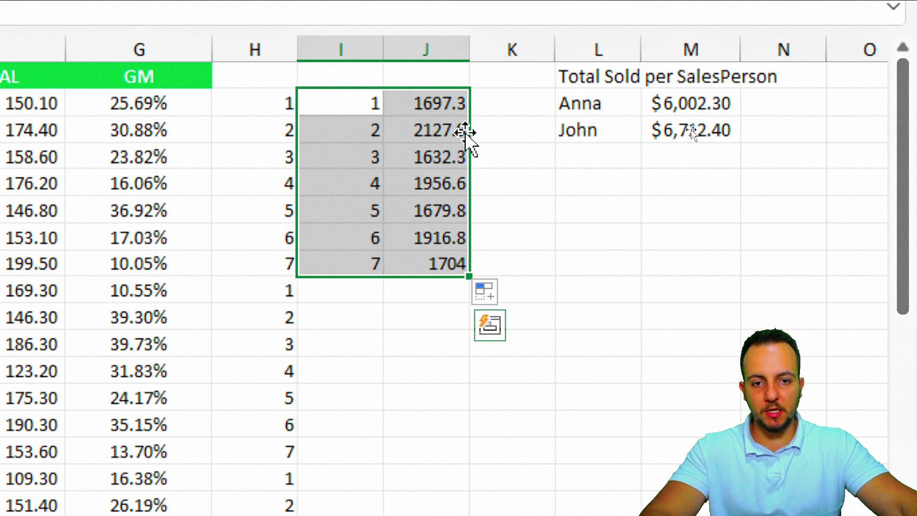
left_click_drag(370, 96, 432, 263)
left_click_drag(472, 165, 690, 329)
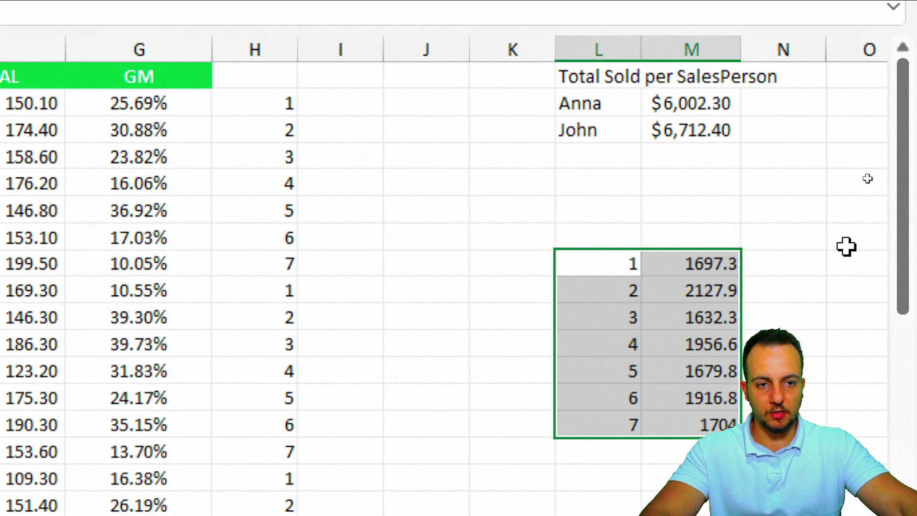
Enter the title "Total Sold per Day of the Week" in L7, above the weekday totals
left_click_drag(600, 103, 700, 123)
left_click_drag(599, 76, 712, 72)
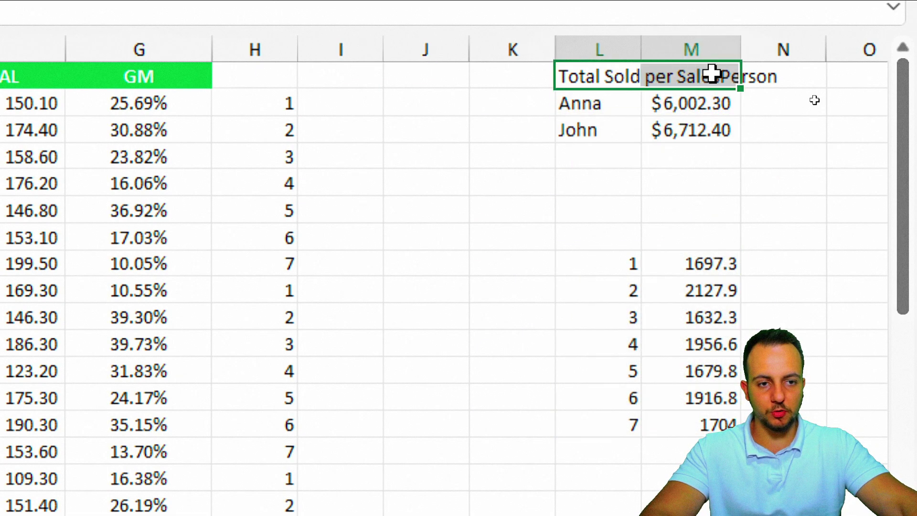
left_click(632, 247)
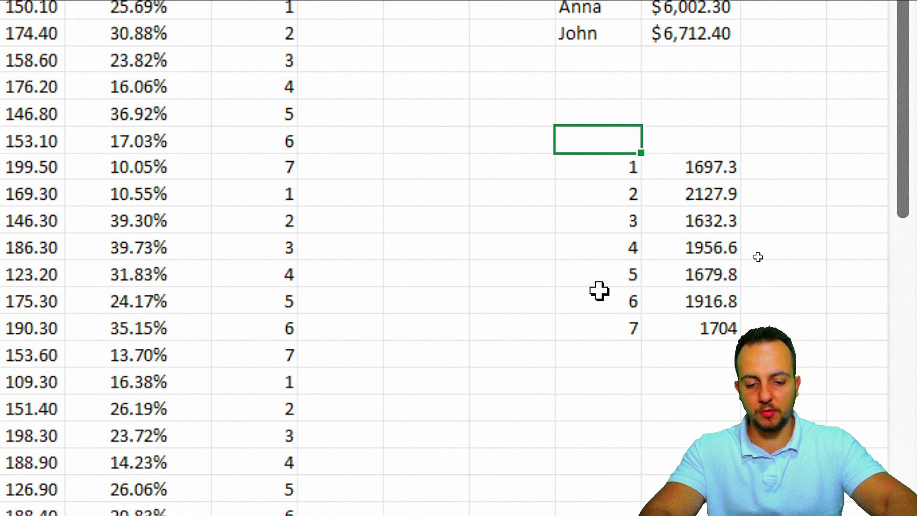
type("Total Sold per Day of the We")
key("Return")
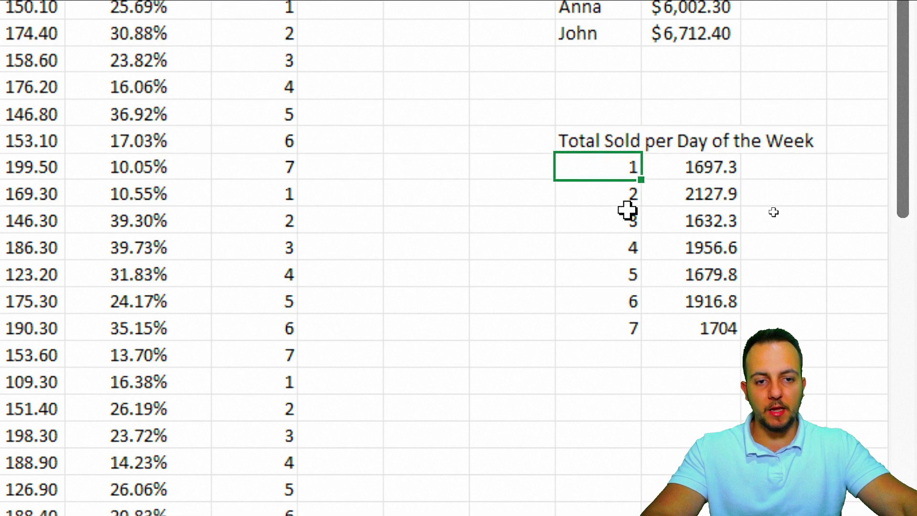
Enter Sunday in K8 and fill the weekday names down to Saturday in K14, beside the weekday numbers
left_click(547, 167)
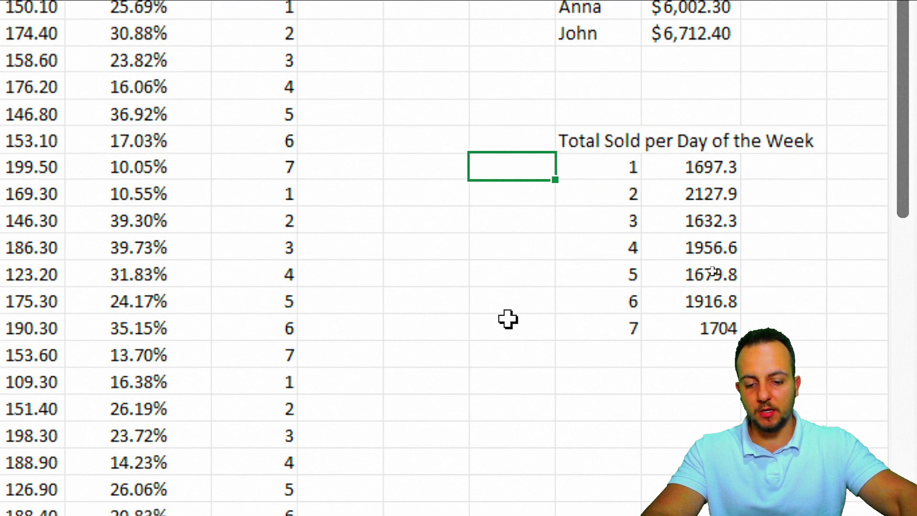
type("Sunda")
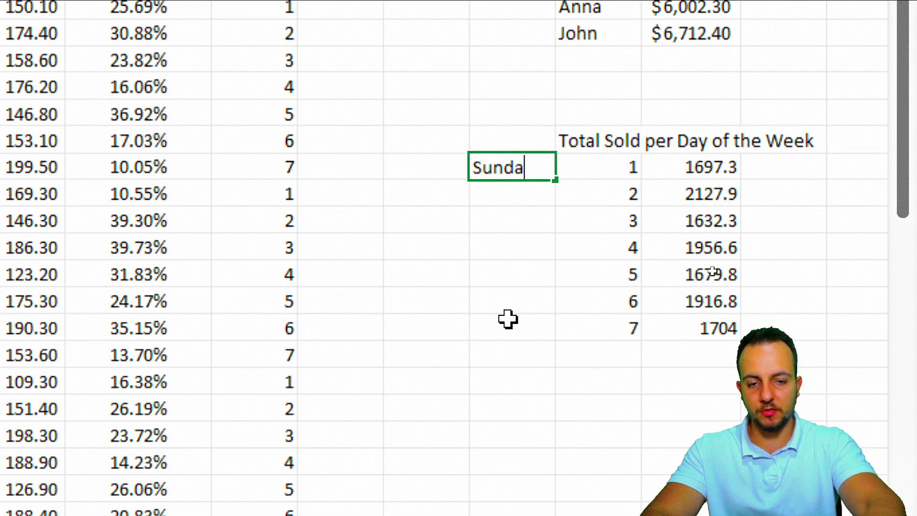
type("y")
key("Return")
left_click(546, 165)
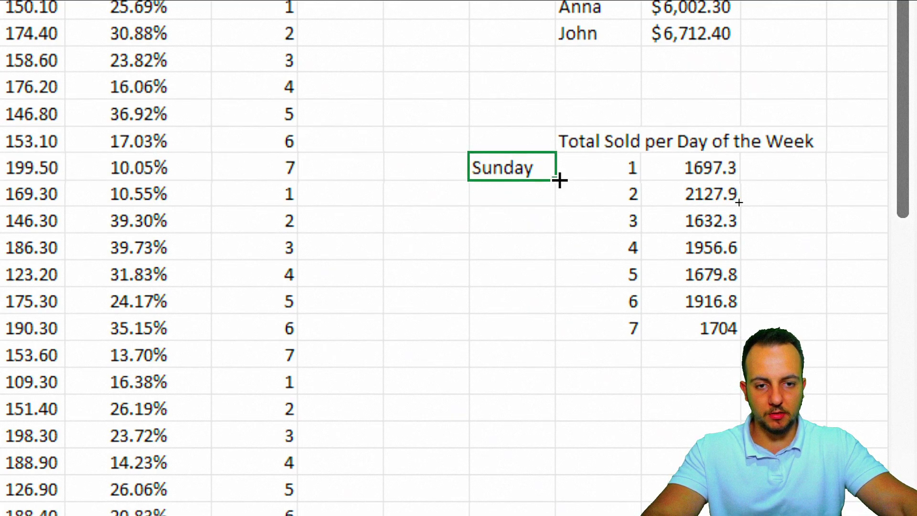
left_click_drag(557, 186, 537, 330)
left_click(525, 174)
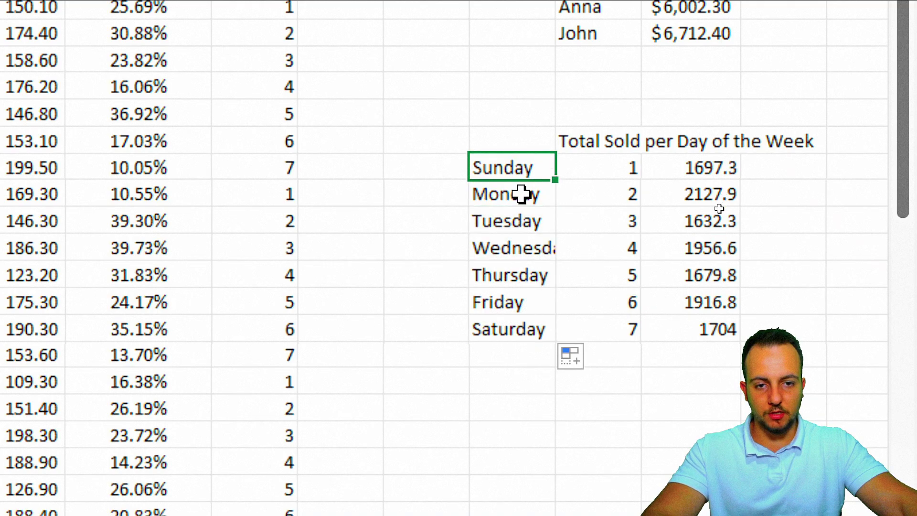
left_click(520, 193)
key("shift+space")
left_click(516, 217)
key("shift+space")
Format the weekday totals in M8:M14 as dollar amounts with two decimals
left_click_drag(715, 166, 697, 328)
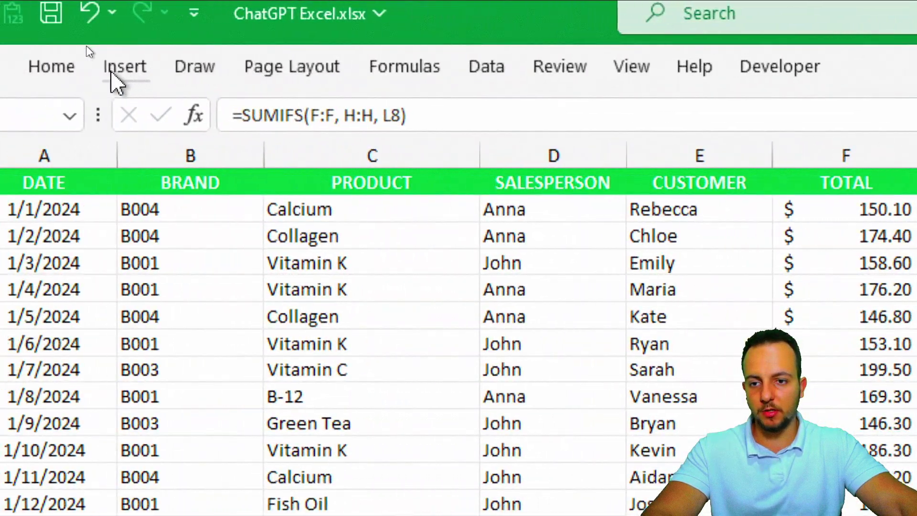
left_click(115, 75)
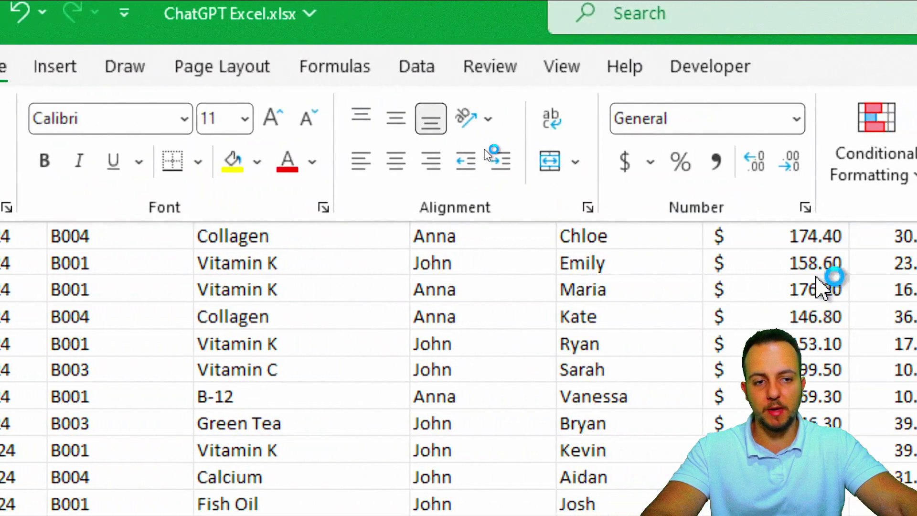
left_click(510, 162)
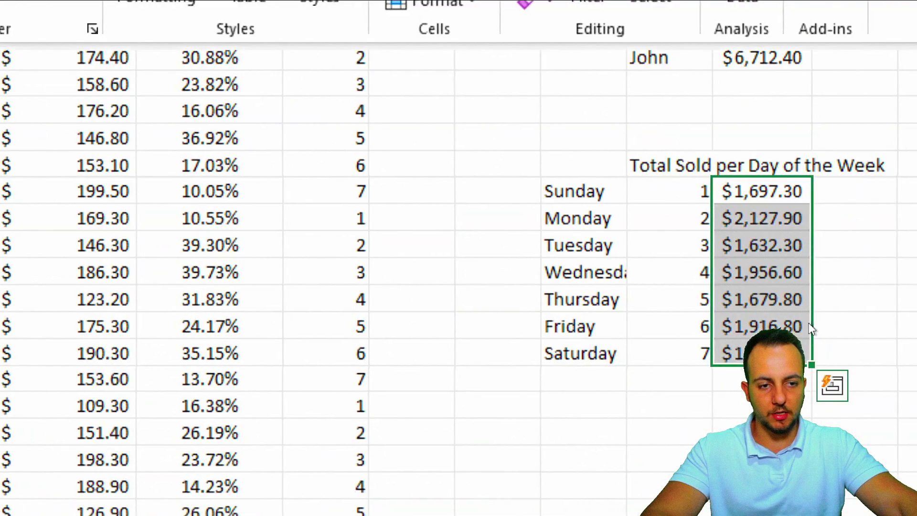
left_click(708, 458)
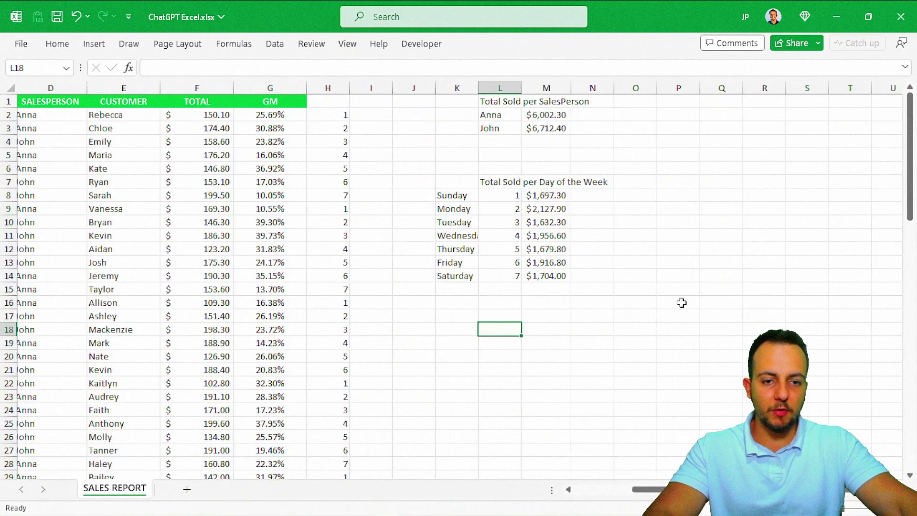
scroll(682, 303, "right", 5)
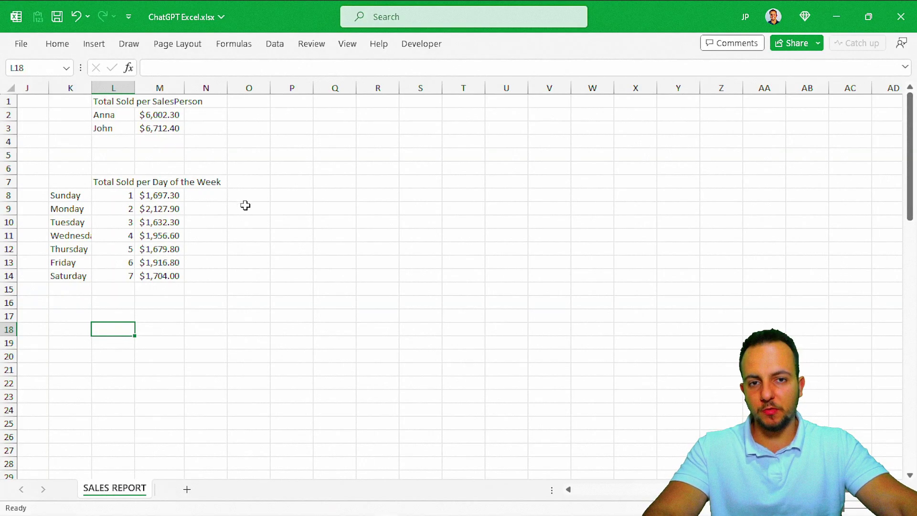
scroll(250, 347, "left", 5)
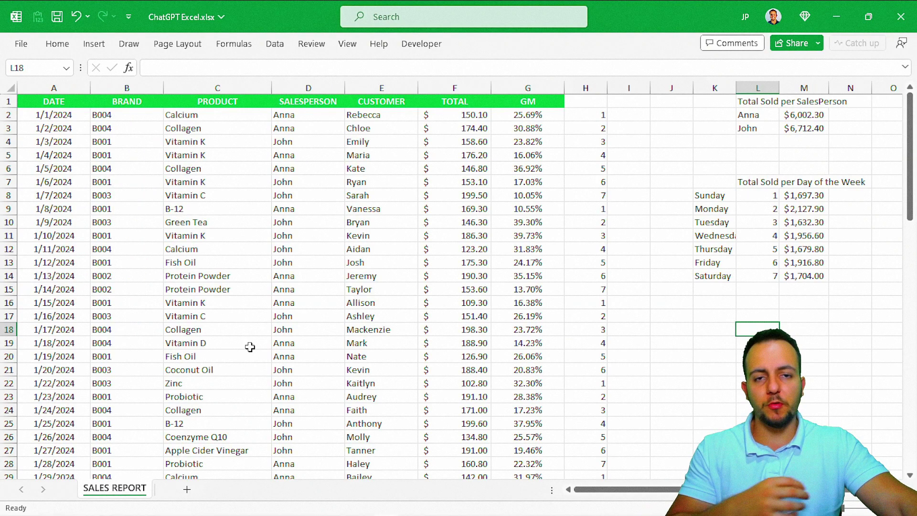